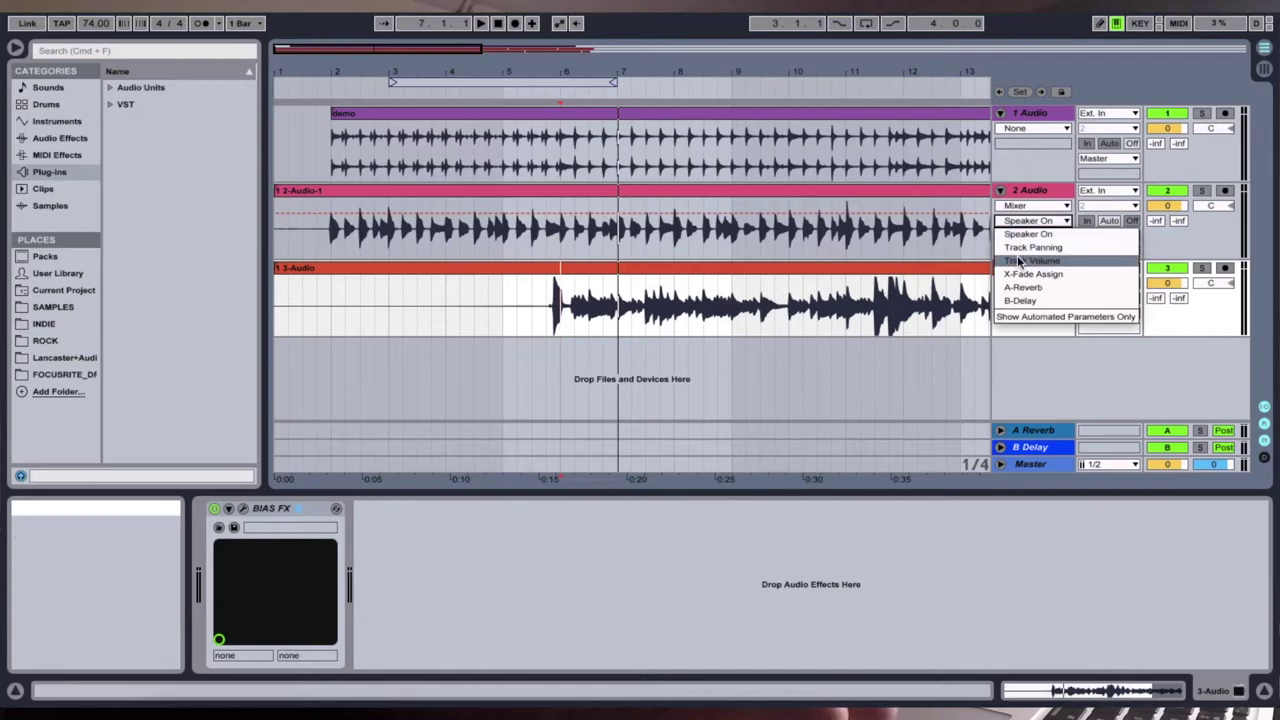
Lower the 2 Audio track volume automation to -6.0 dB and play the mix back from bar 6.
{"action": "left_click", "coordinate": [322, 212]}
{"action": "left_click_drag", "start_coordinate": [321, 208], "coordinate": [321, 219]}
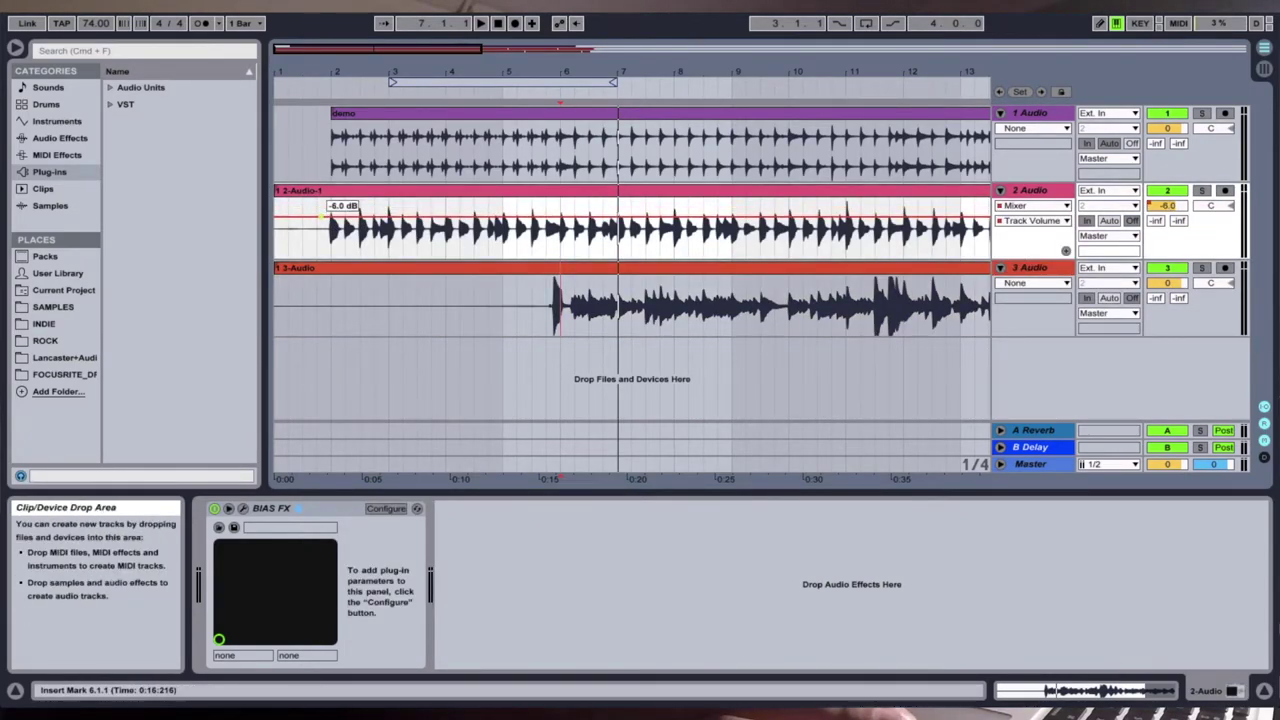
{"action": "left_click", "coordinate": [556, 94]}
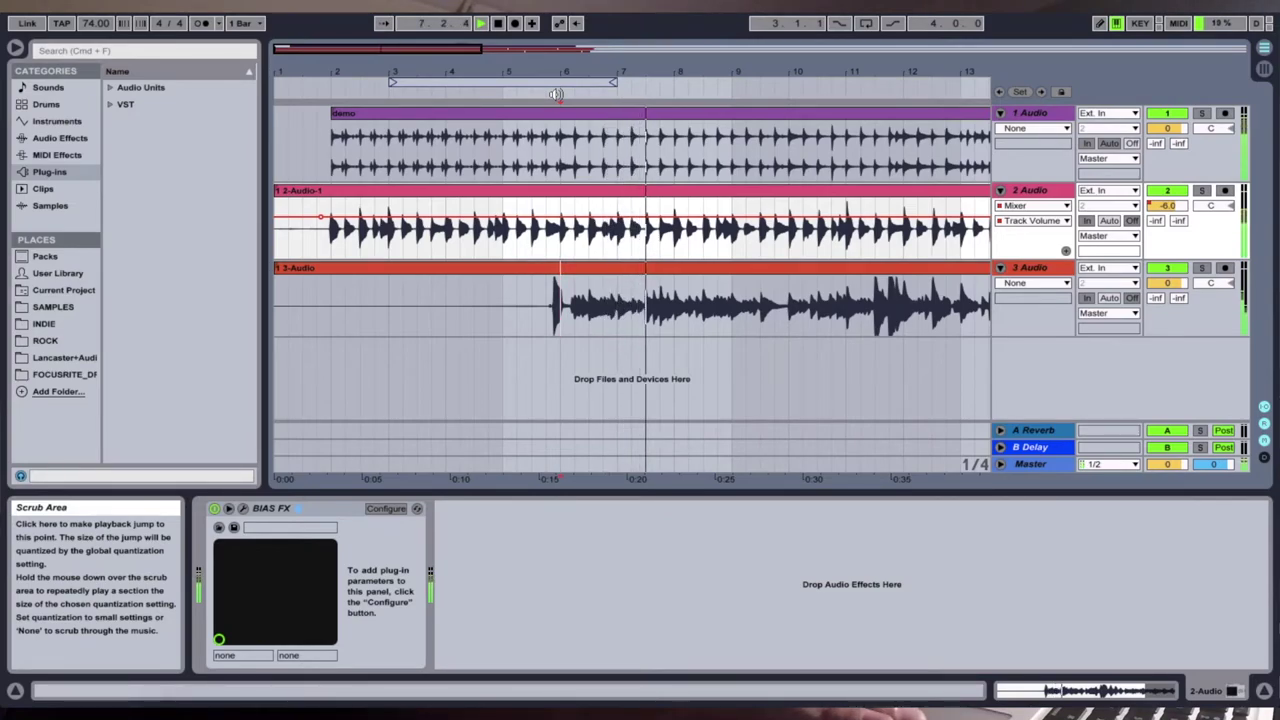
{"action": "key", "text": "space"}
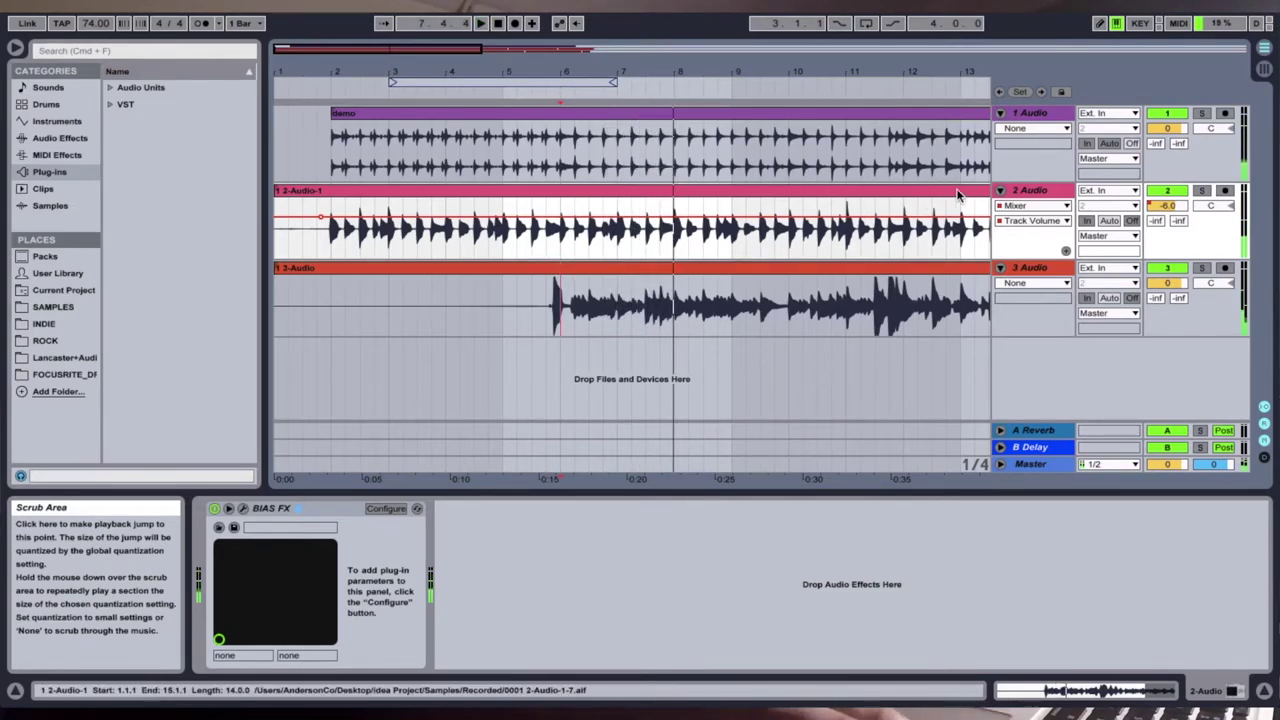
Show the mixer's Track Volume automation on 3 Audio, raise it to 2.0 dB from bar 6, and play it back.
{"action": "left_click", "coordinate": [1025, 283]}
{"action": "left_click", "coordinate": [1015, 318]}
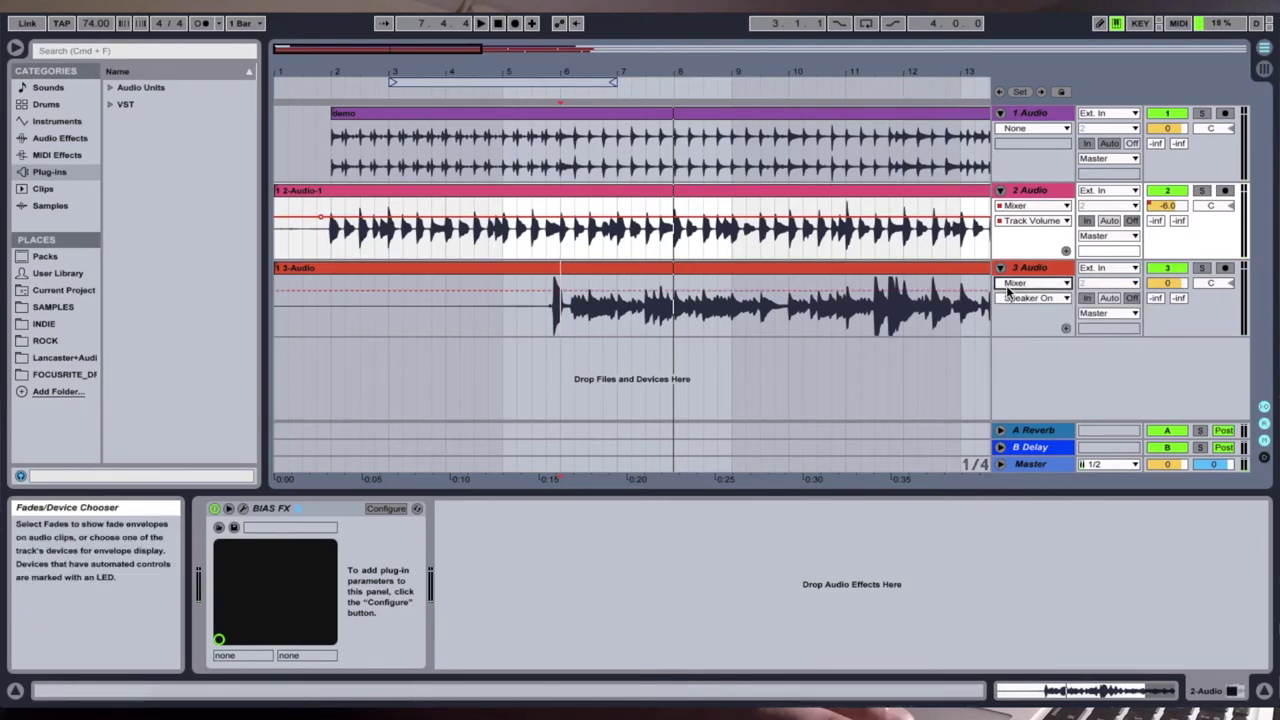
{"action": "left_click", "coordinate": [1030, 283]}
{"action": "left_click", "coordinate": [1009, 345]}
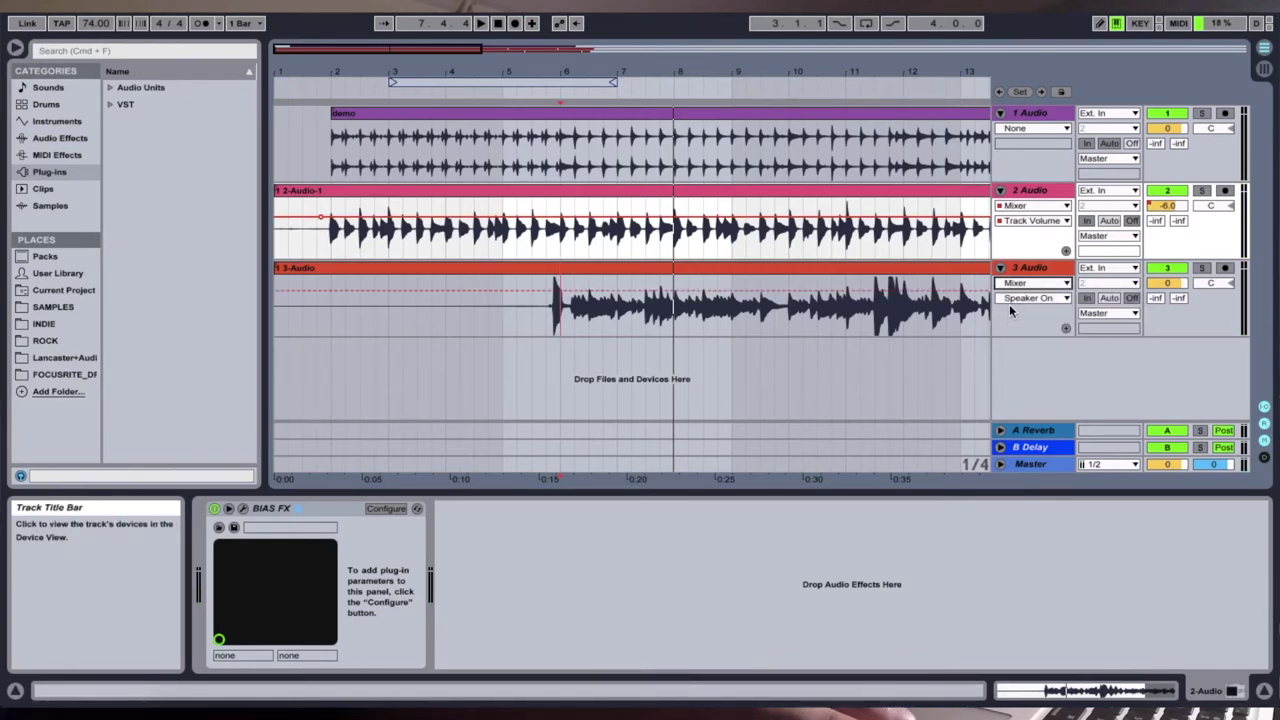
{"action": "left_click", "coordinate": [1009, 303]}
{"action": "left_click", "coordinate": [1009, 338]}
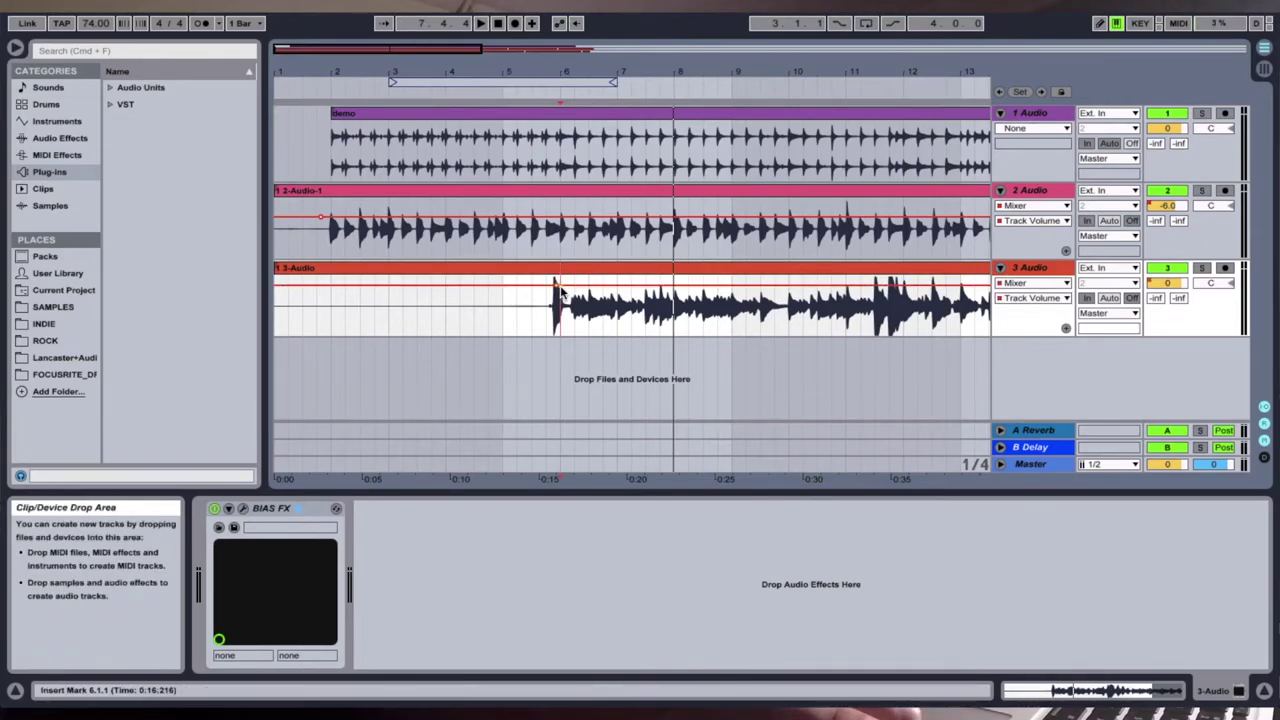
{"action": "left_click", "coordinate": [548, 92]}
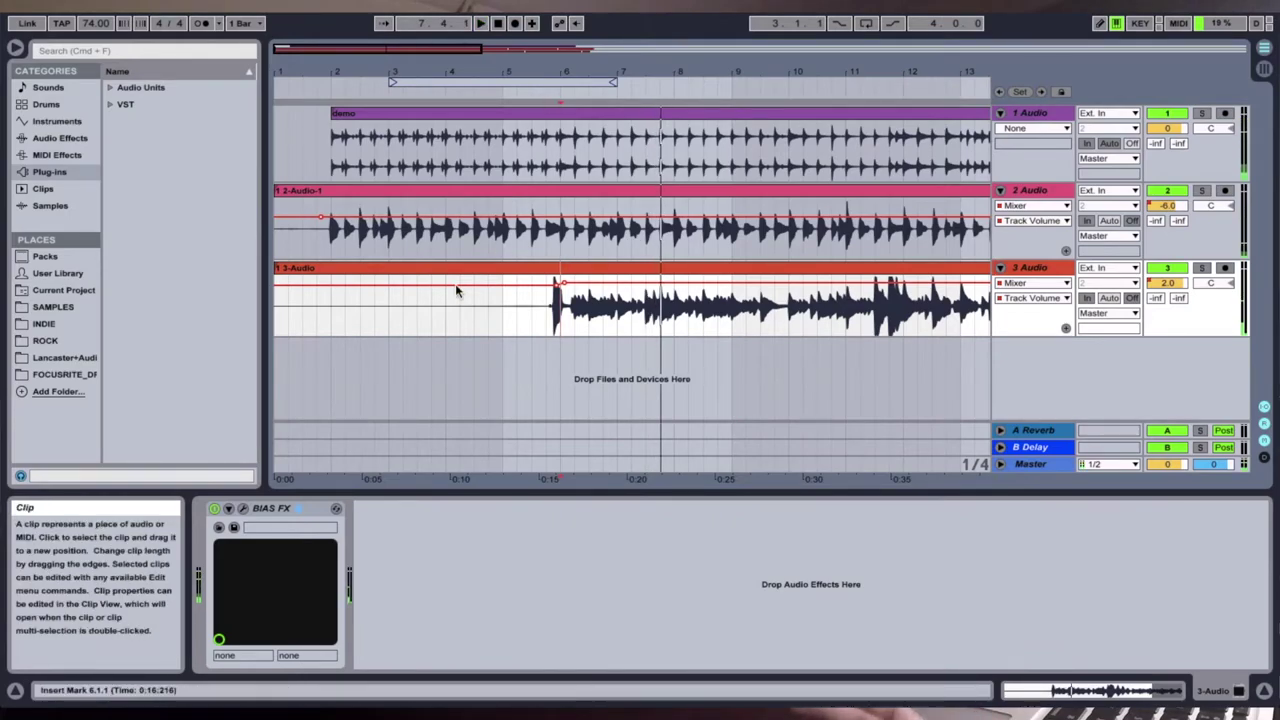
Try the 2 Audio volume at -9.0 dB during playback from bar 6, and return it to -6.0 dB.
{"action": "left_click", "coordinate": [323, 222]}
{"action": "left_click_drag", "start_coordinate": [323, 222], "coordinate": [324, 227]}
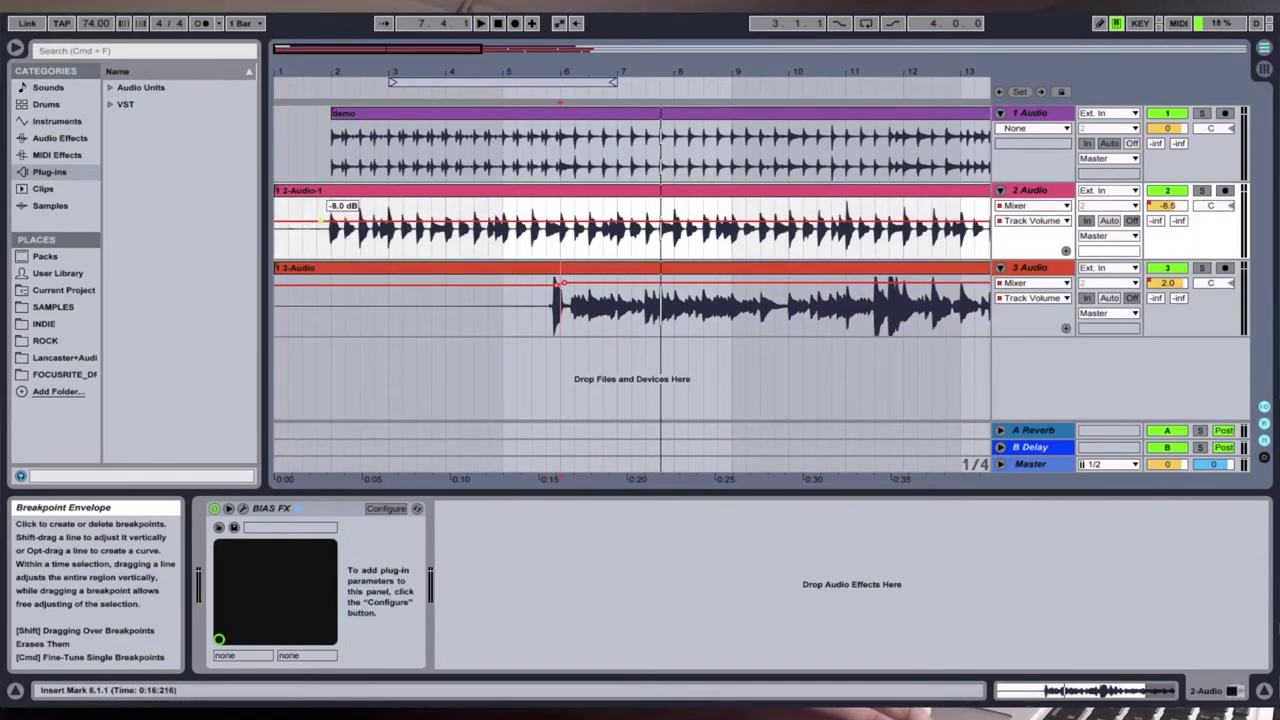
{"action": "left_click", "coordinate": [561, 92]}
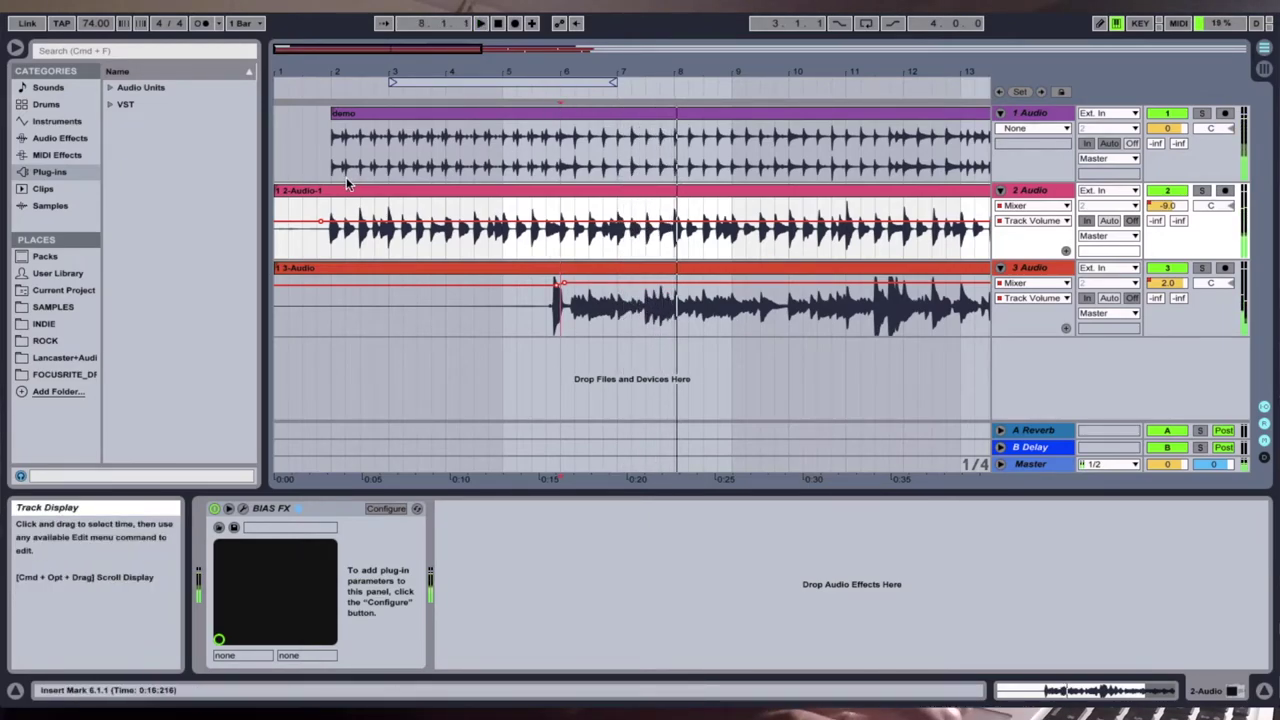
{"action": "left_click_drag", "start_coordinate": [322, 225], "coordinate": [322, 215]}
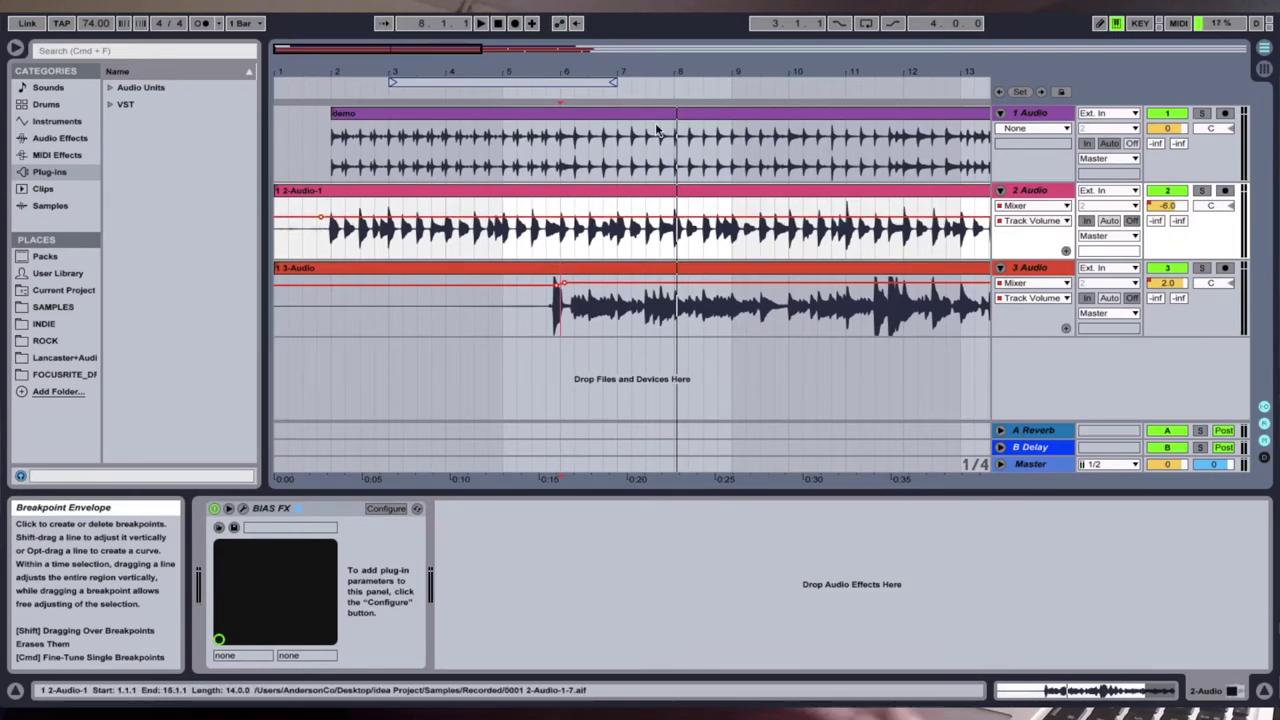
Show Track Panning automation on 2 Audio and pan the track to 20R.
{"action": "left_click", "coordinate": [1050, 222]}
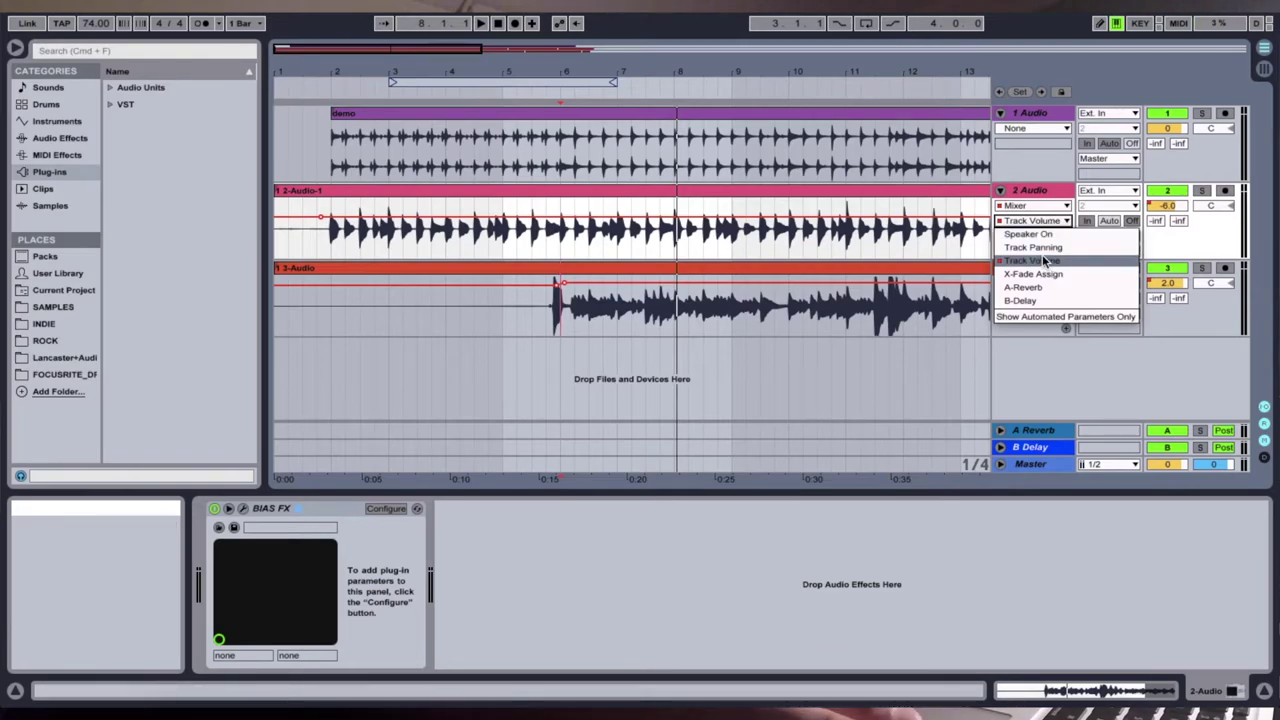
{"action": "left_click", "coordinate": [1038, 247]}
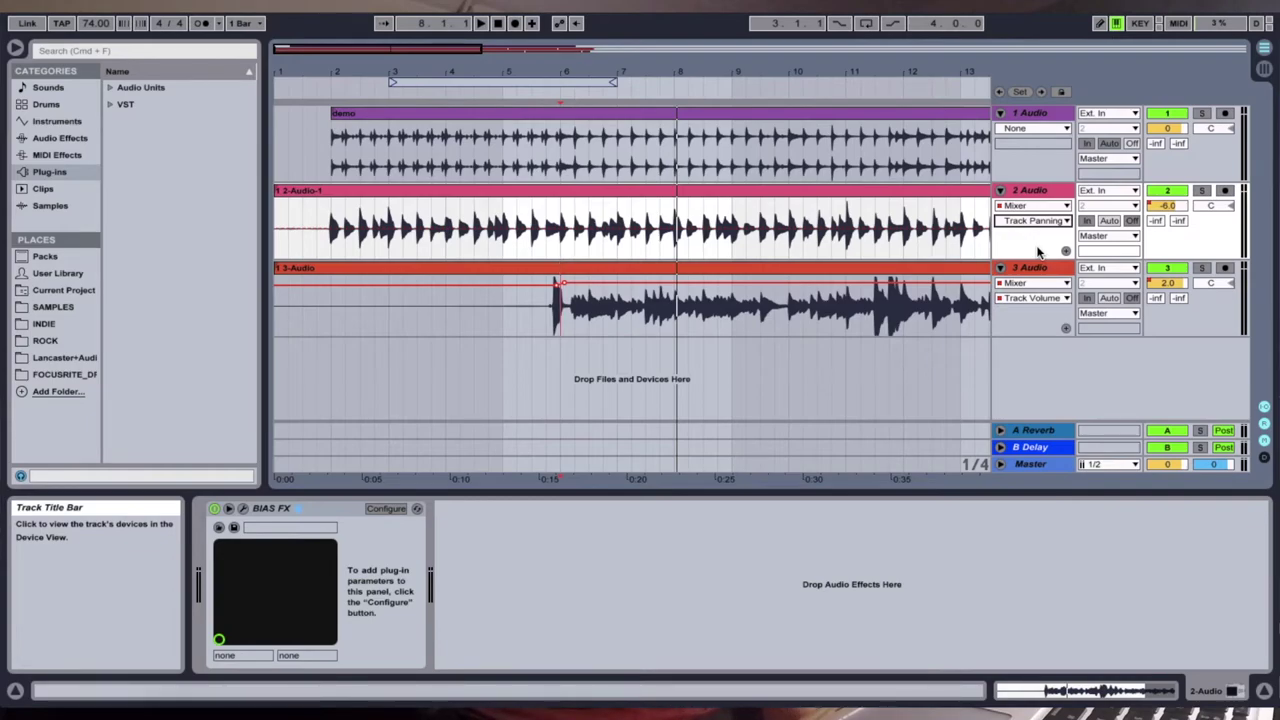
{"action": "left_click_drag", "start_coordinate": [324, 236], "coordinate": [324, 215]}
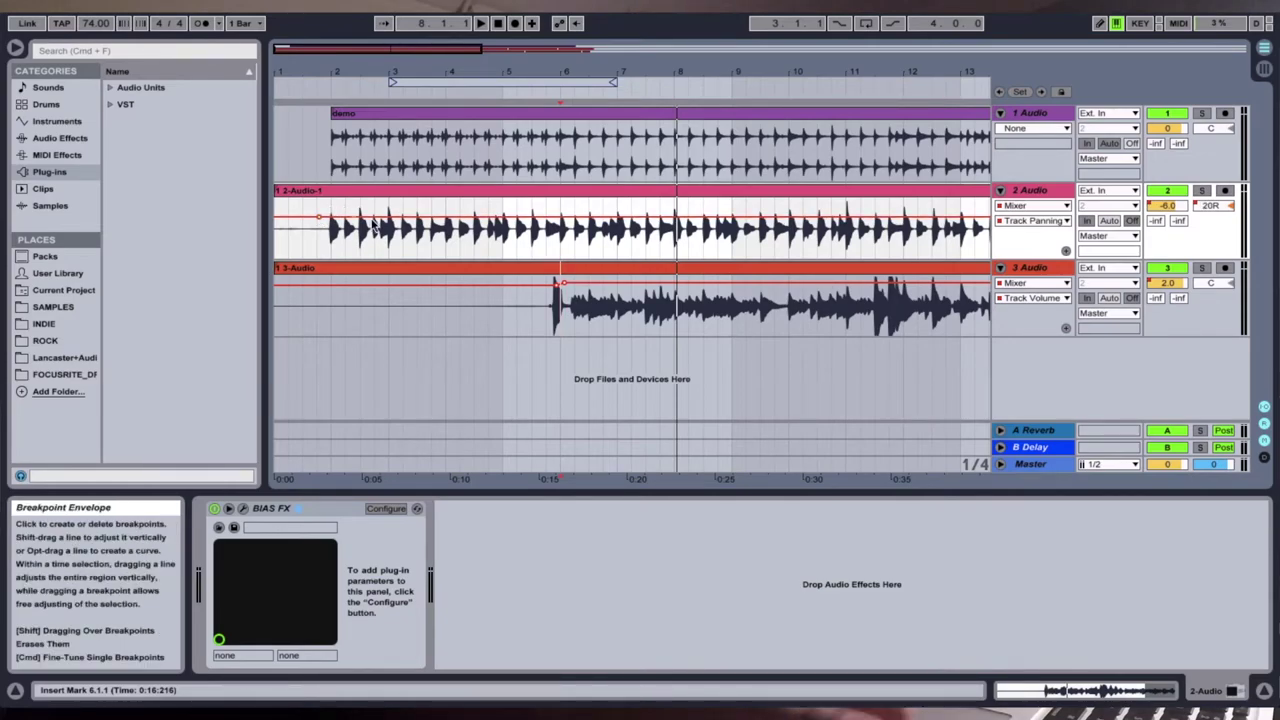
Show Track Panning automation on 3 Audio, pan the track to 20L, and play the mix from bar 6.
{"action": "left_click", "coordinate": [1040, 298]}
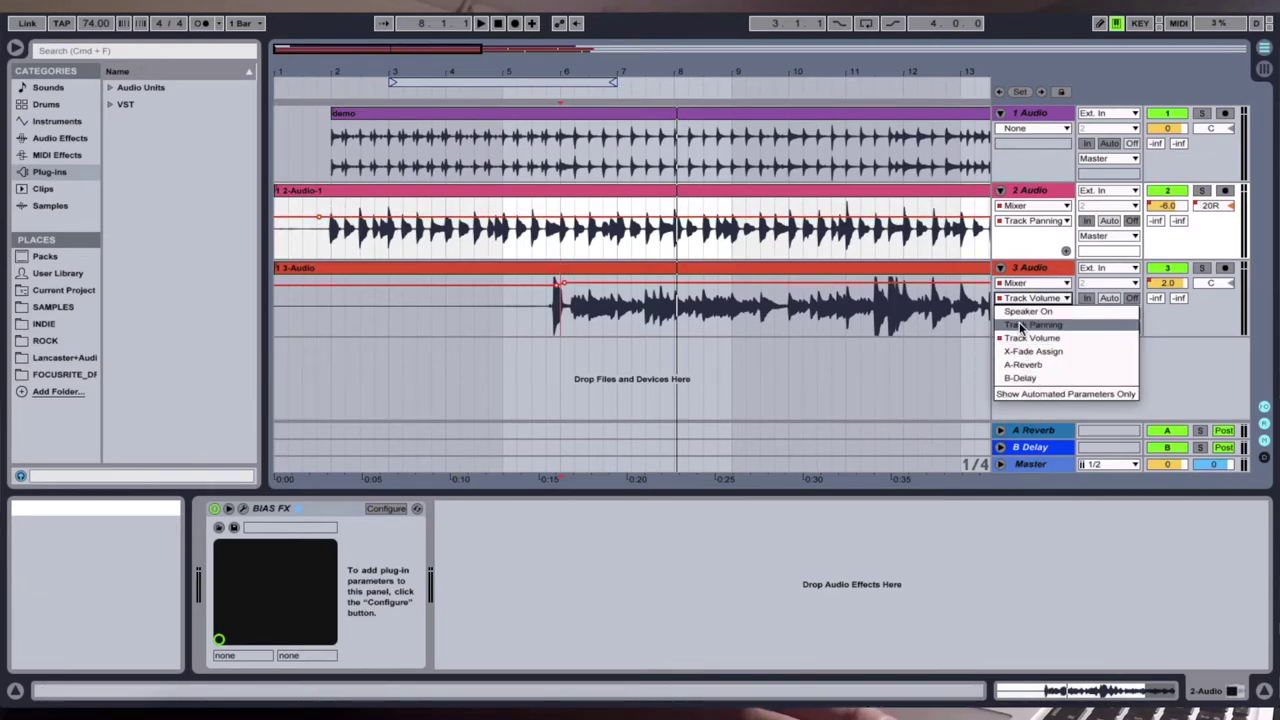
{"action": "left_click", "coordinate": [1020, 328]}
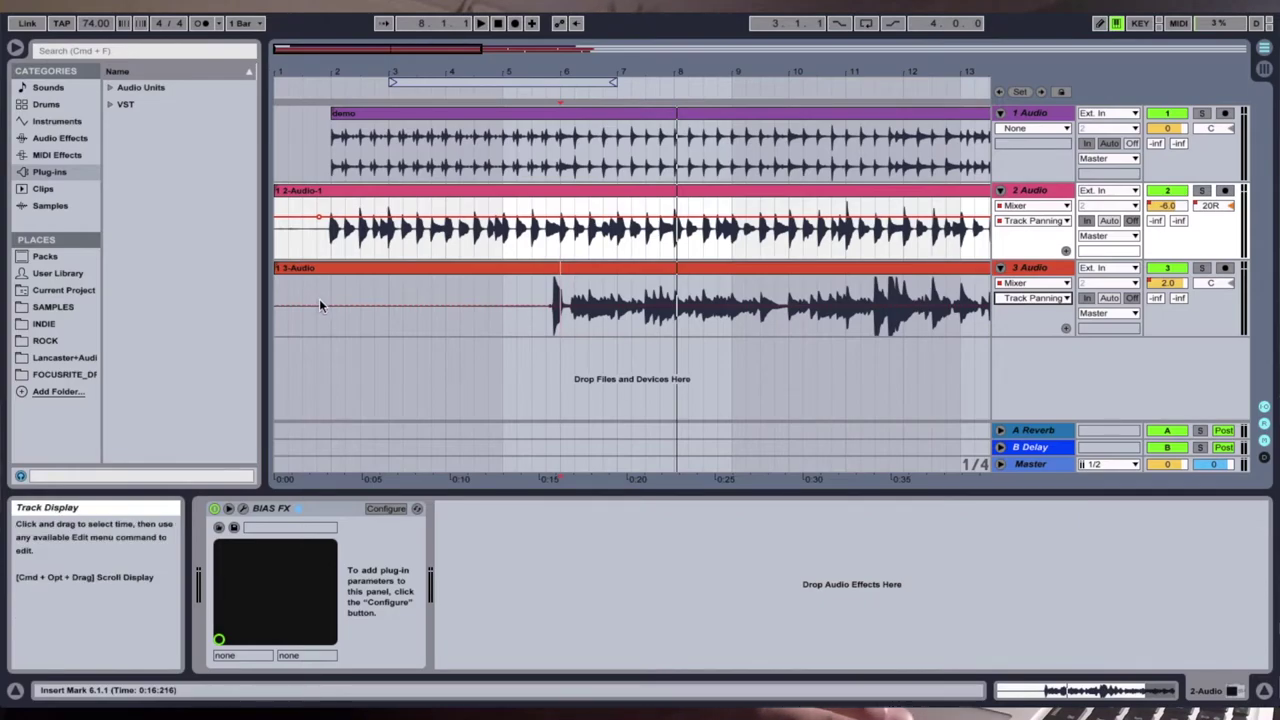
{"action": "left_click_drag", "start_coordinate": [322, 305], "coordinate": [322, 317]}
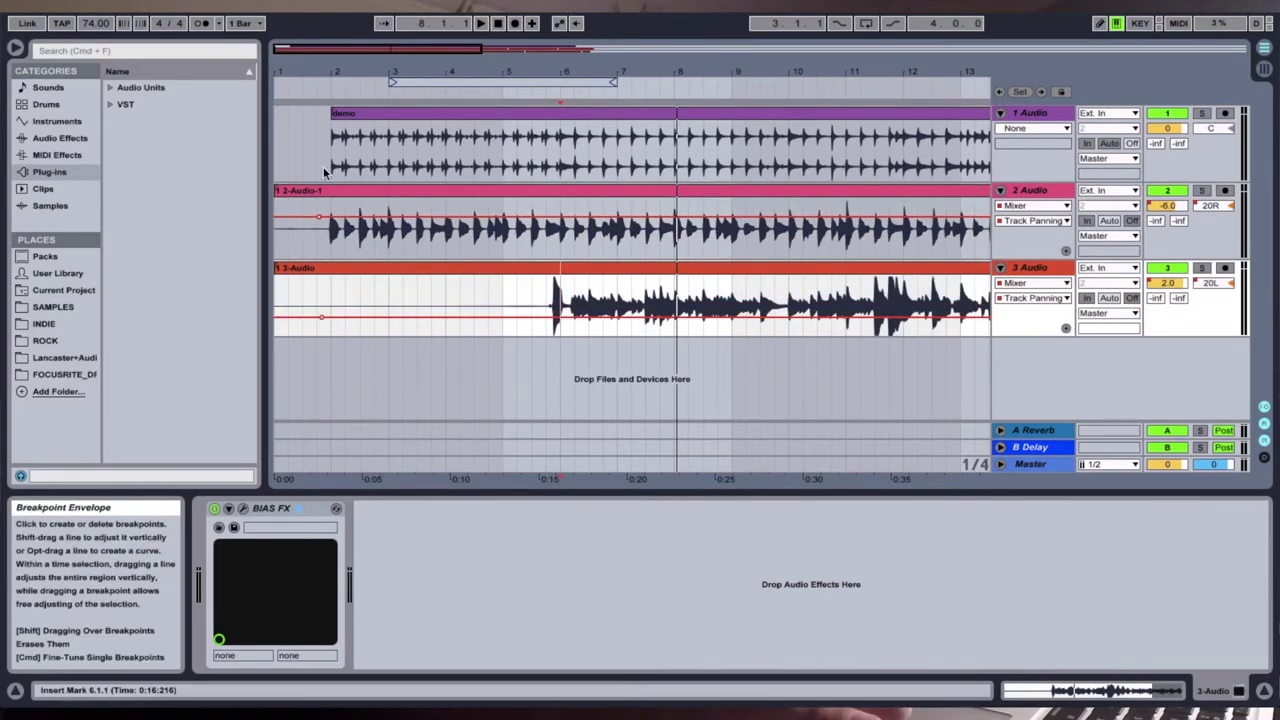
{"action": "left_click", "coordinate": [561, 89]}
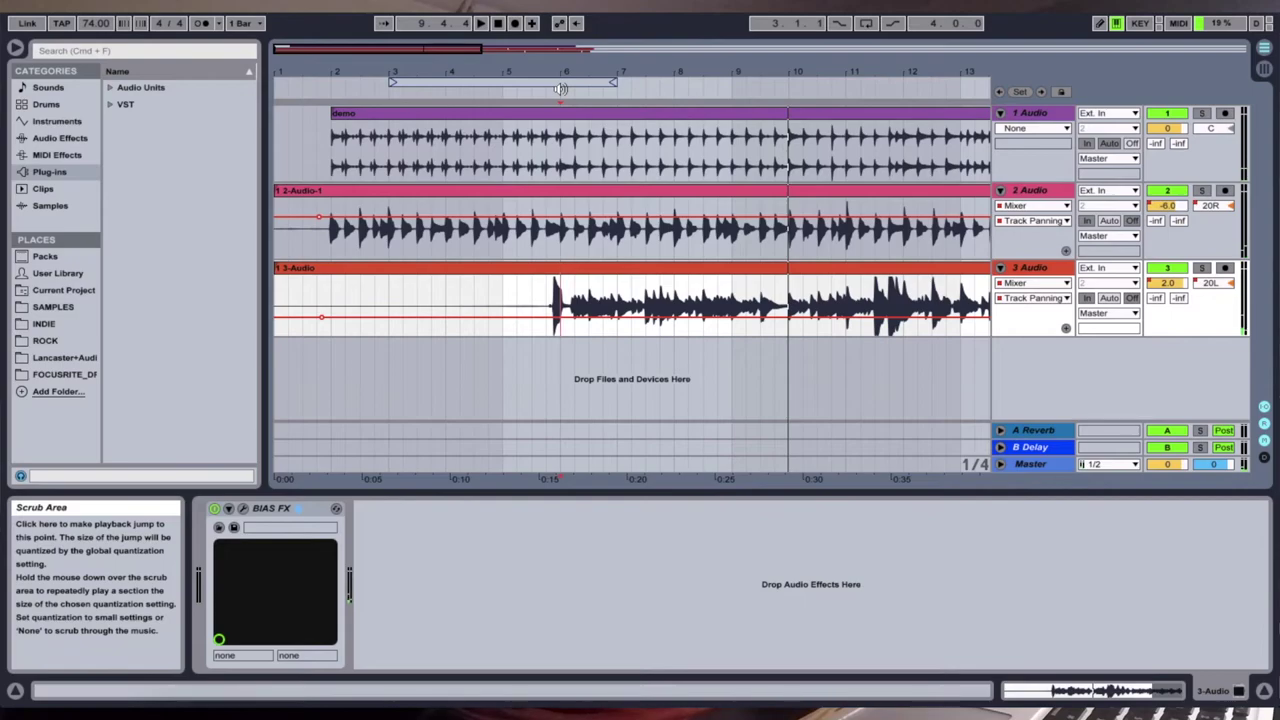
Switch the displayed automation on 3 Audio back to the mixer's Track Volume.
{"action": "left_click", "coordinate": [1022, 284]}
{"action": "left_click", "coordinate": [1012, 320]}
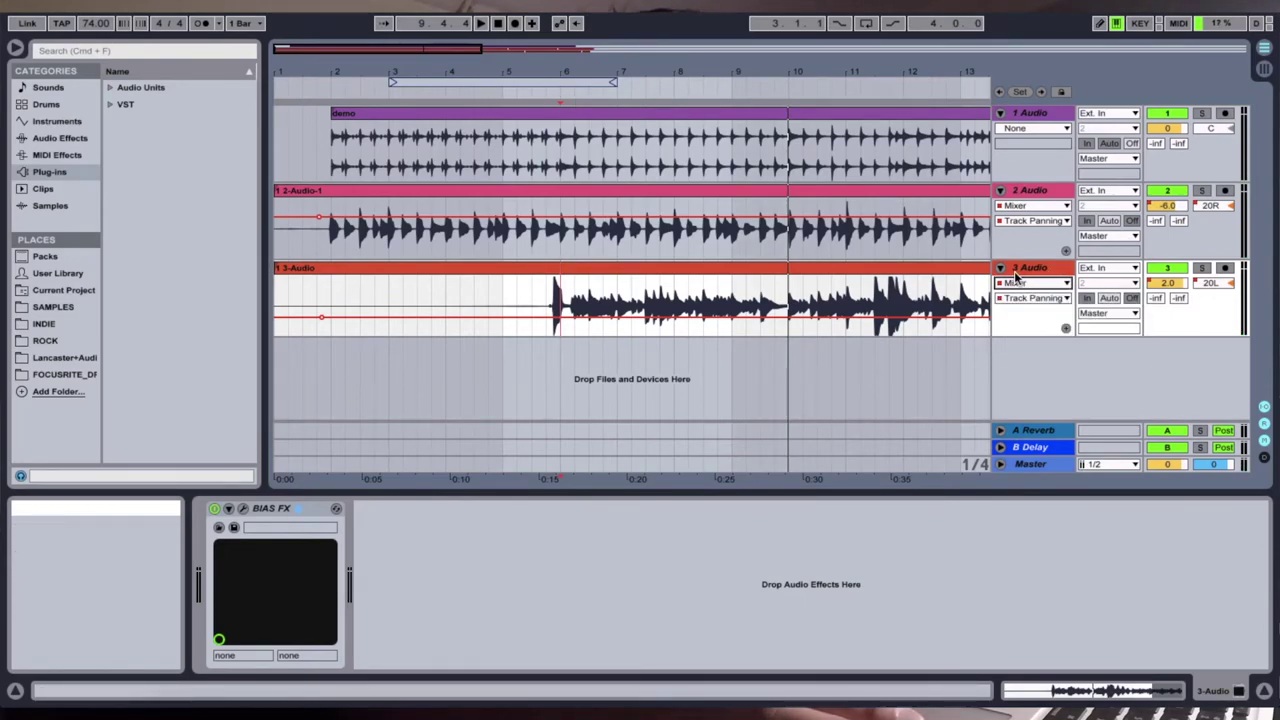
{"action": "left_click", "coordinate": [1016, 298]}
{"action": "left_click", "coordinate": [1027, 336]}
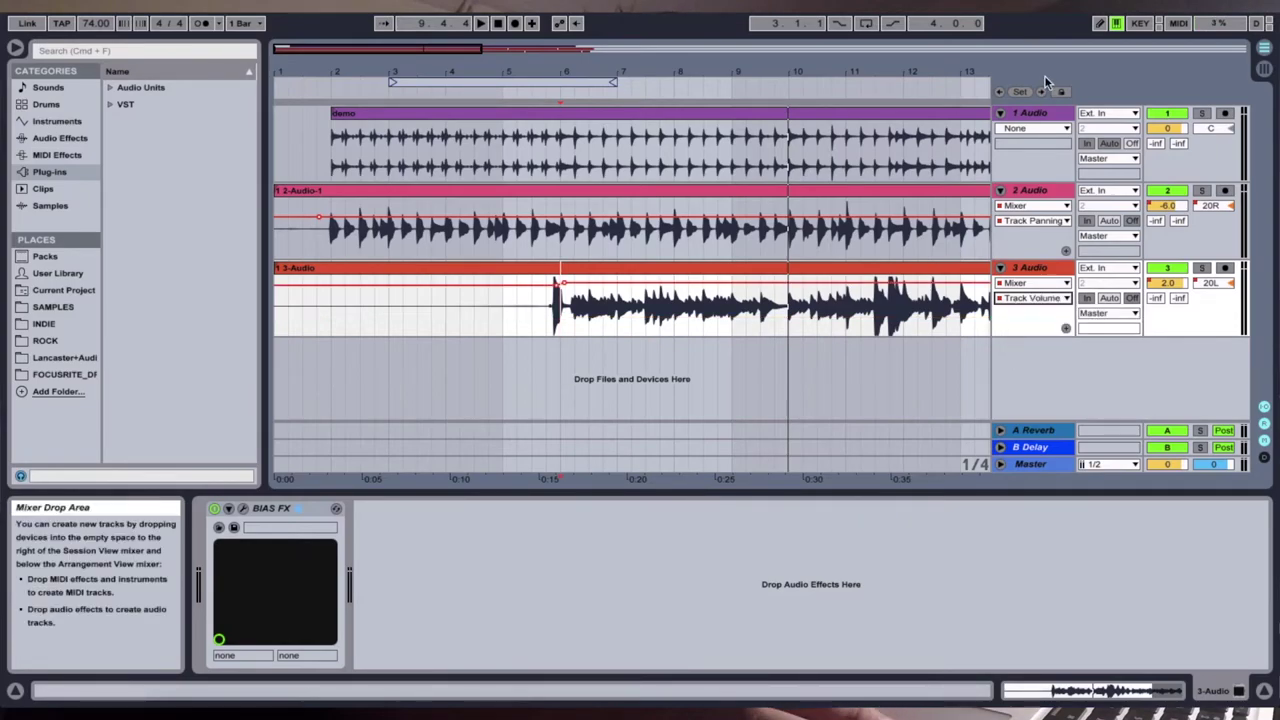
Try lowering the 1 Audio track volume to -2.5 dB, listen from bar 6, and undo the change.
{"action": "left_click", "coordinate": [1018, 131]}
{"action": "left_click", "coordinate": [1016, 145]}
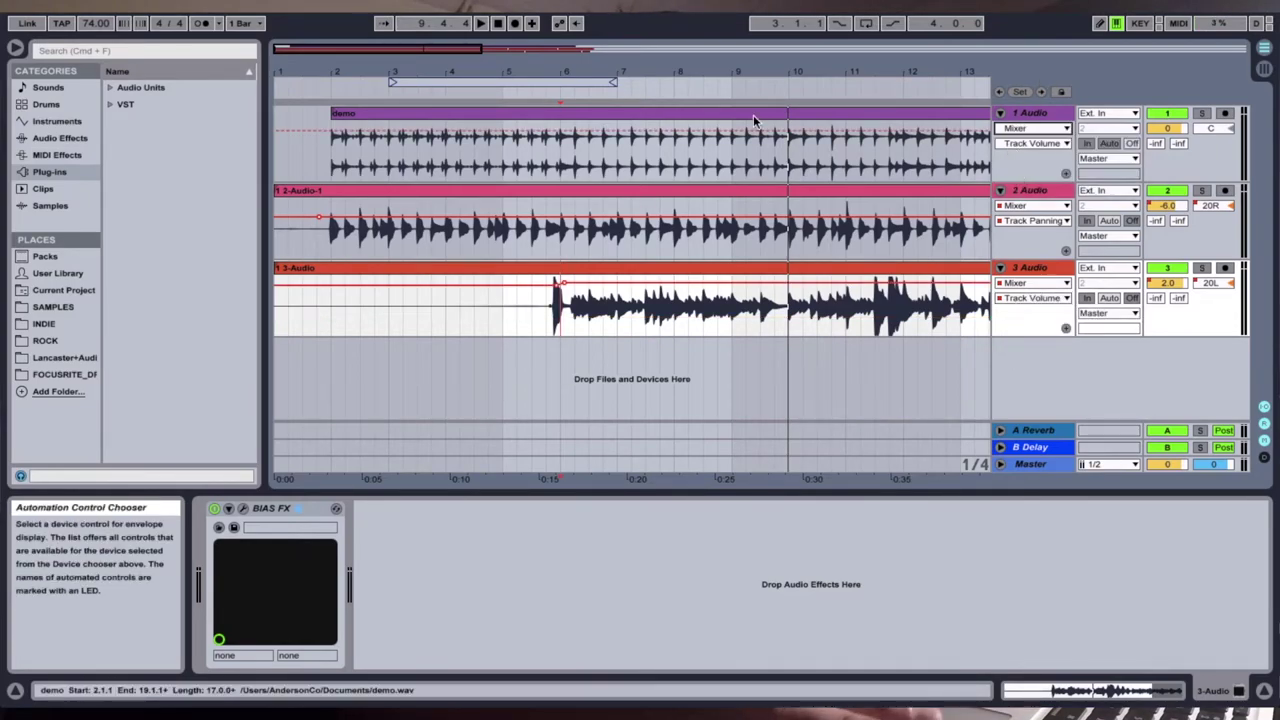
{"action": "left_click_drag", "start_coordinate": [311, 127], "coordinate": [311, 133]}
{"action": "left_click", "coordinate": [557, 92]}
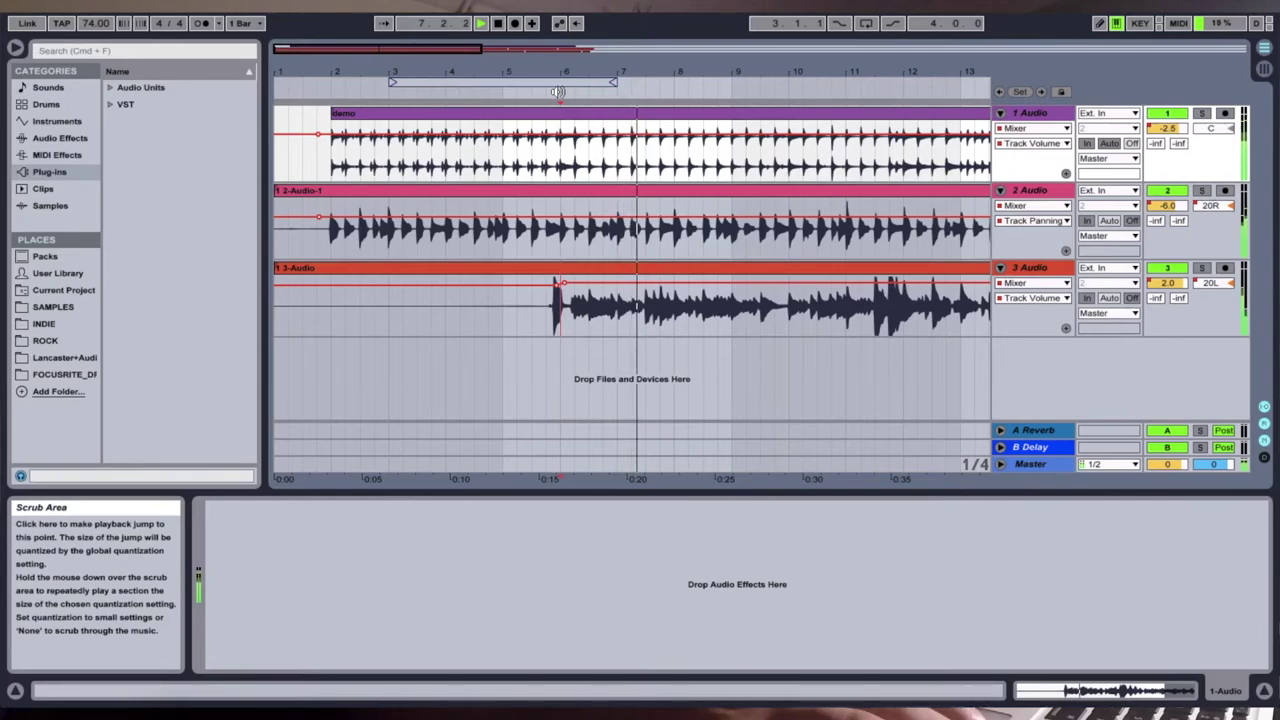
{"action": "key", "text": "super+z"}
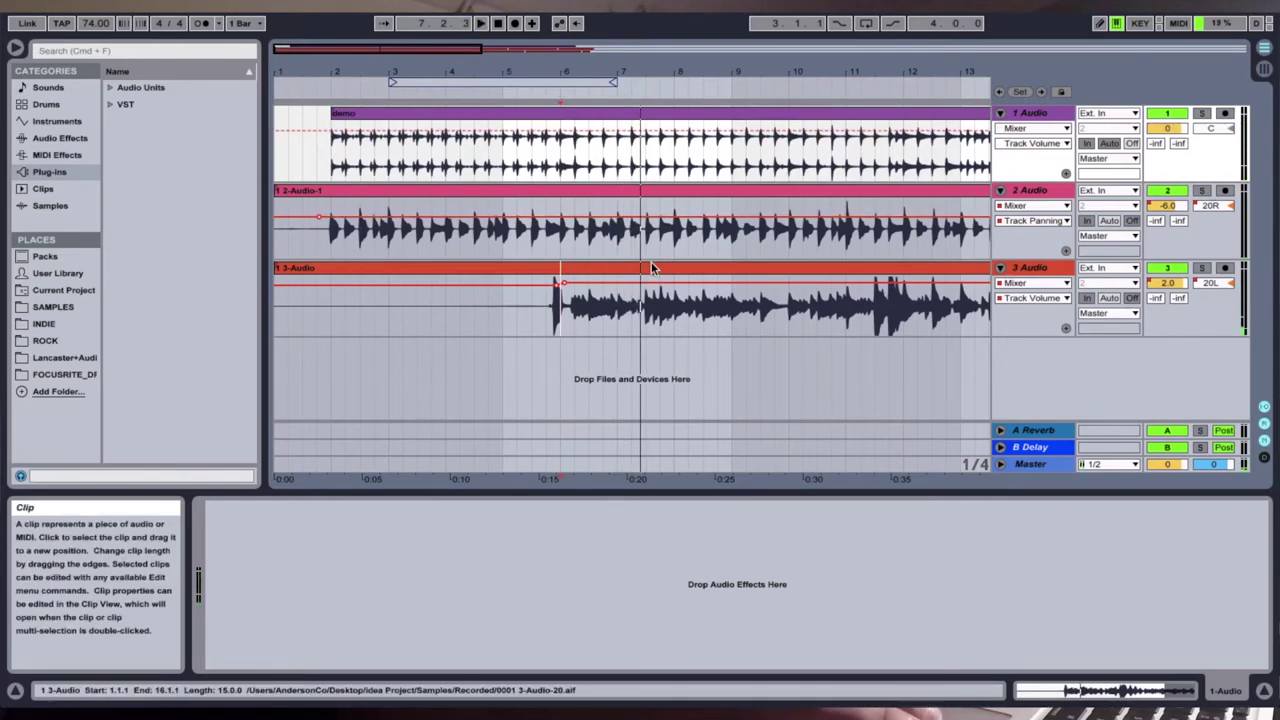
Raise the 3 Audio volume automation from bar 6 to 3.0 dB and play the mix back.
{"action": "left_click", "coordinate": [562, 287]}
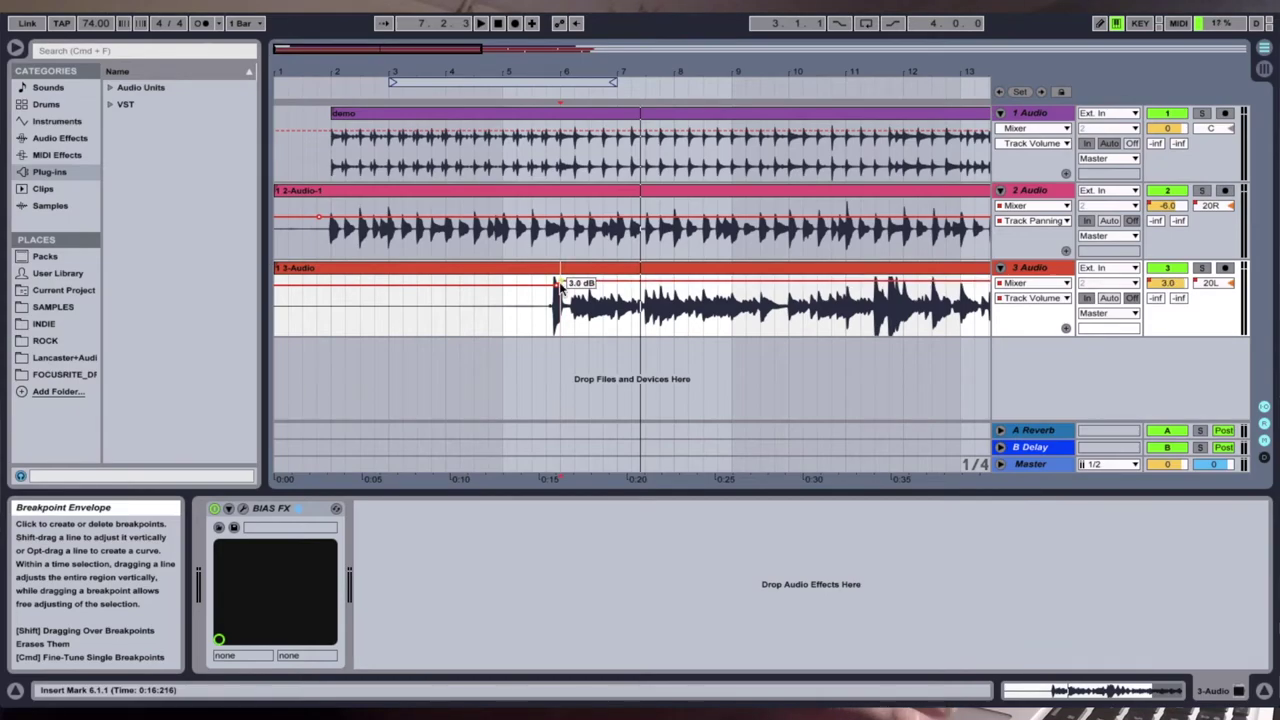
{"action": "left_click", "coordinate": [552, 90]}
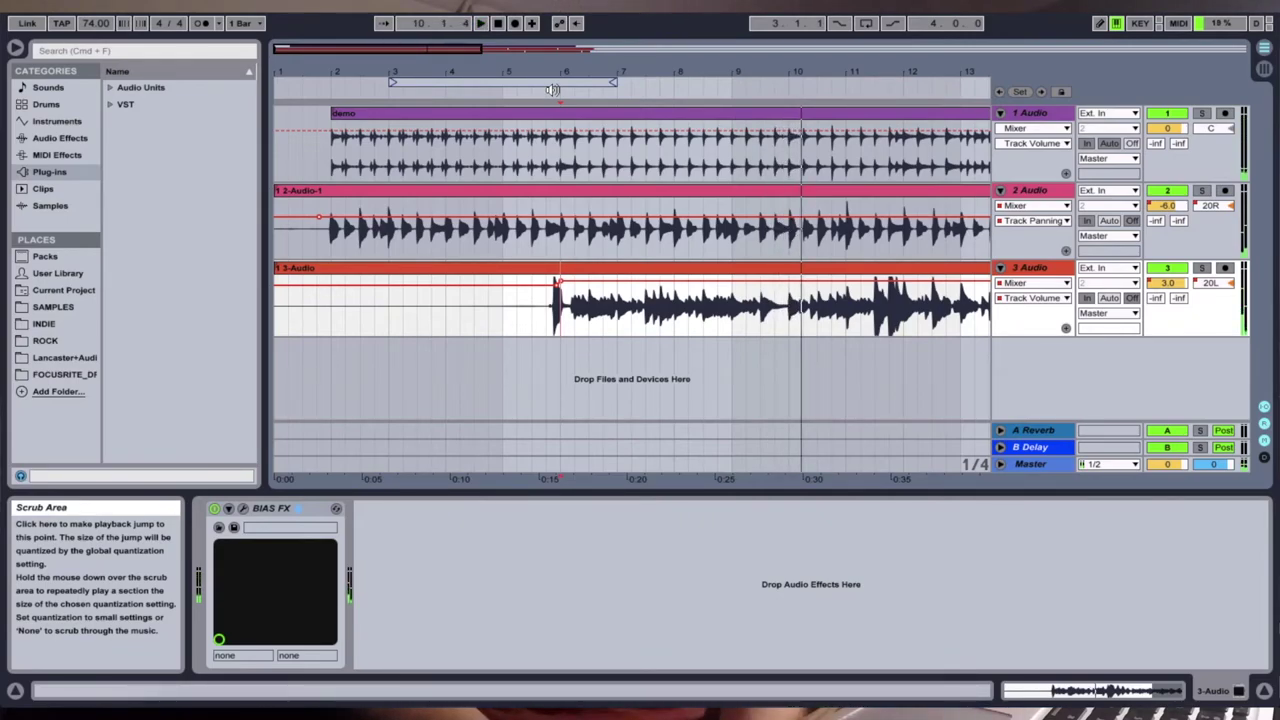
{"action": "left_click", "coordinate": [555, 90]}
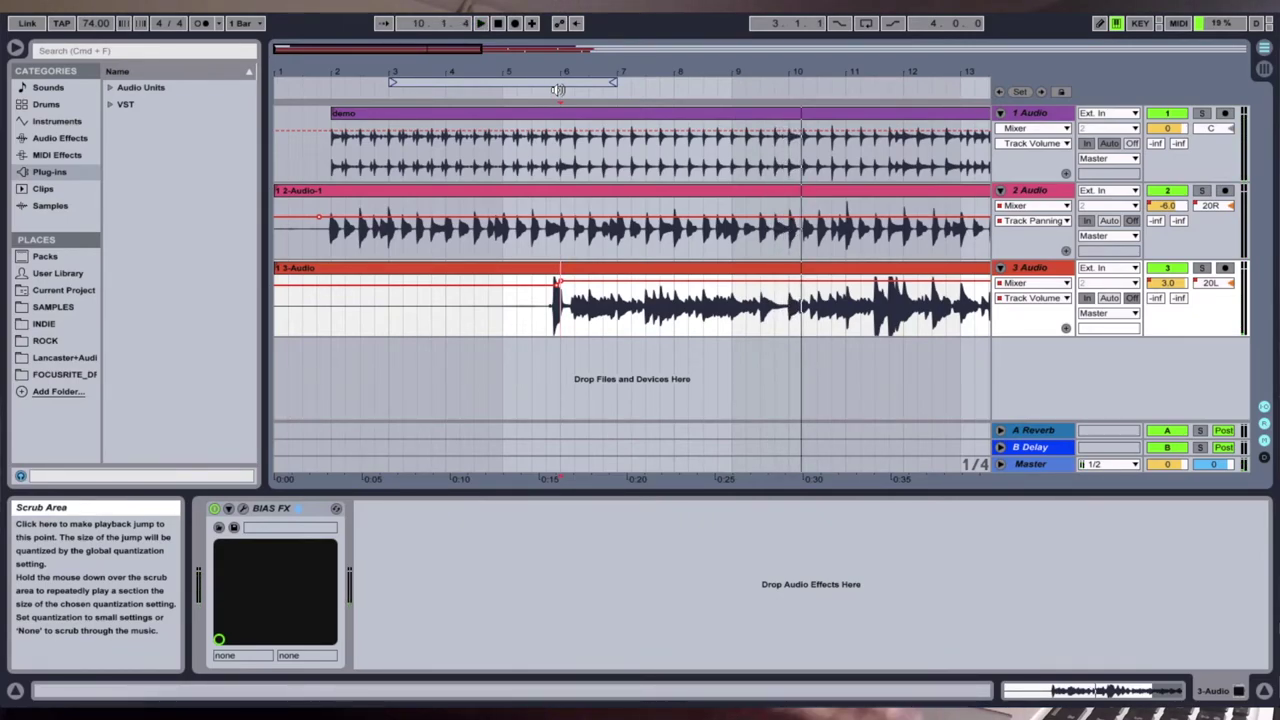
Select the 1 Audio track holding the demo clip to show its device chain.
{"action": "left_click", "coordinate": [1066, 128]}
{"action": "left_click", "coordinate": [1031, 115]}
{"action": "left_click", "coordinate": [1031, 115]}
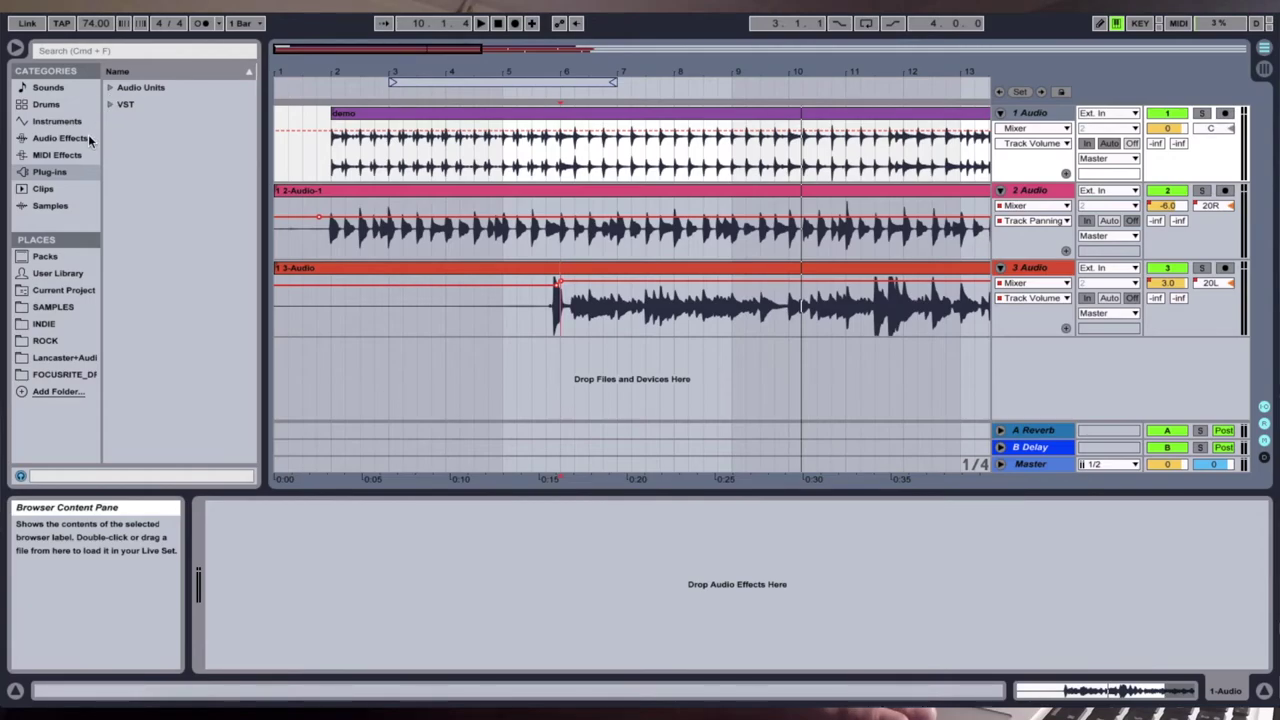
Browse the Apple plug-ins within the Audio Units collection and collapse the list again.
{"action": "left_click", "coordinate": [108, 88]}
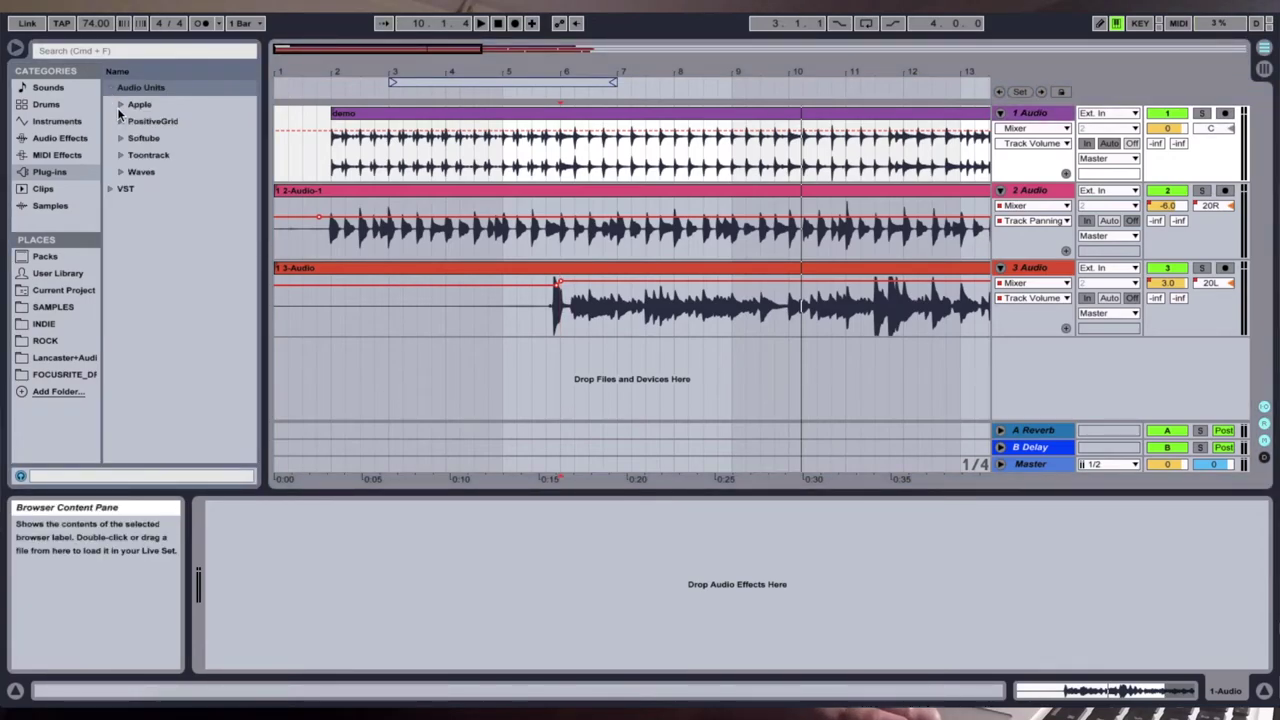
{"action": "left_click", "coordinate": [120, 105]}
{"action": "left_click", "coordinate": [120, 105]}
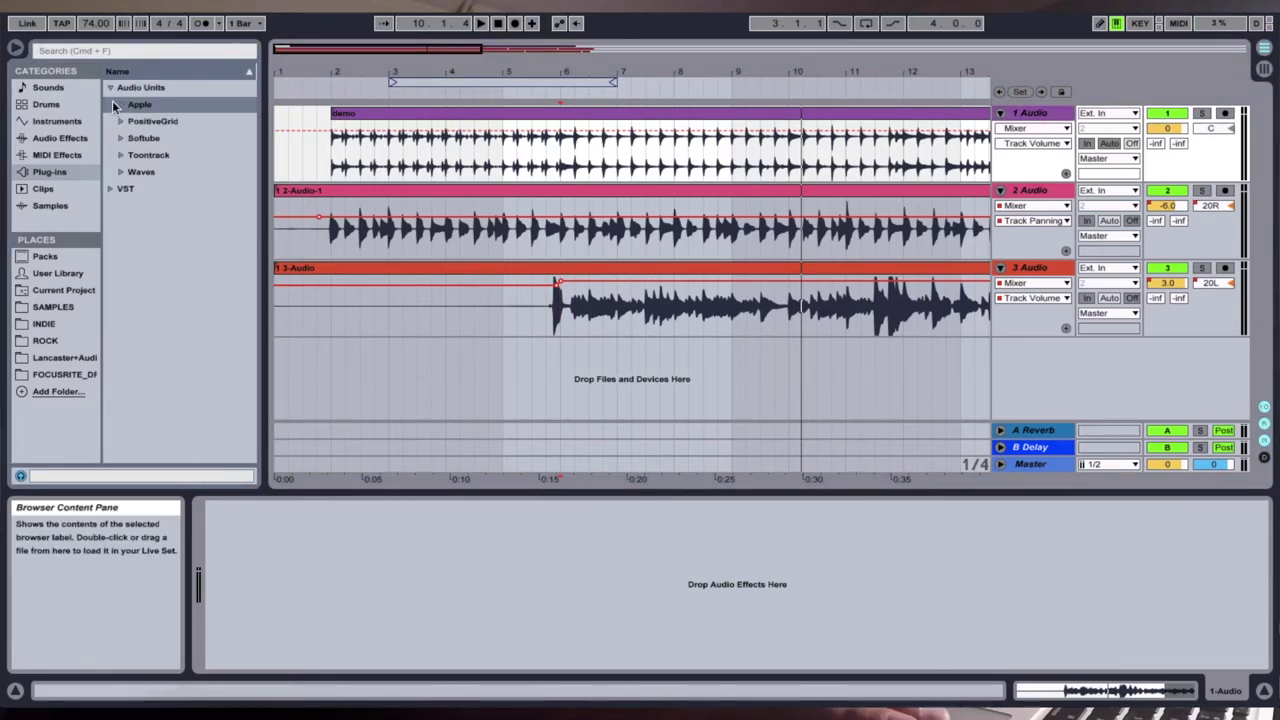
{"action": "left_click", "coordinate": [114, 104]}
{"action": "scroll", "coordinate": [124, 123], "scroll_direction": "down", "scroll_amount": 10}
{"action": "scroll", "coordinate": [142, 121], "scroll_direction": "up", "scroll_amount": 10}
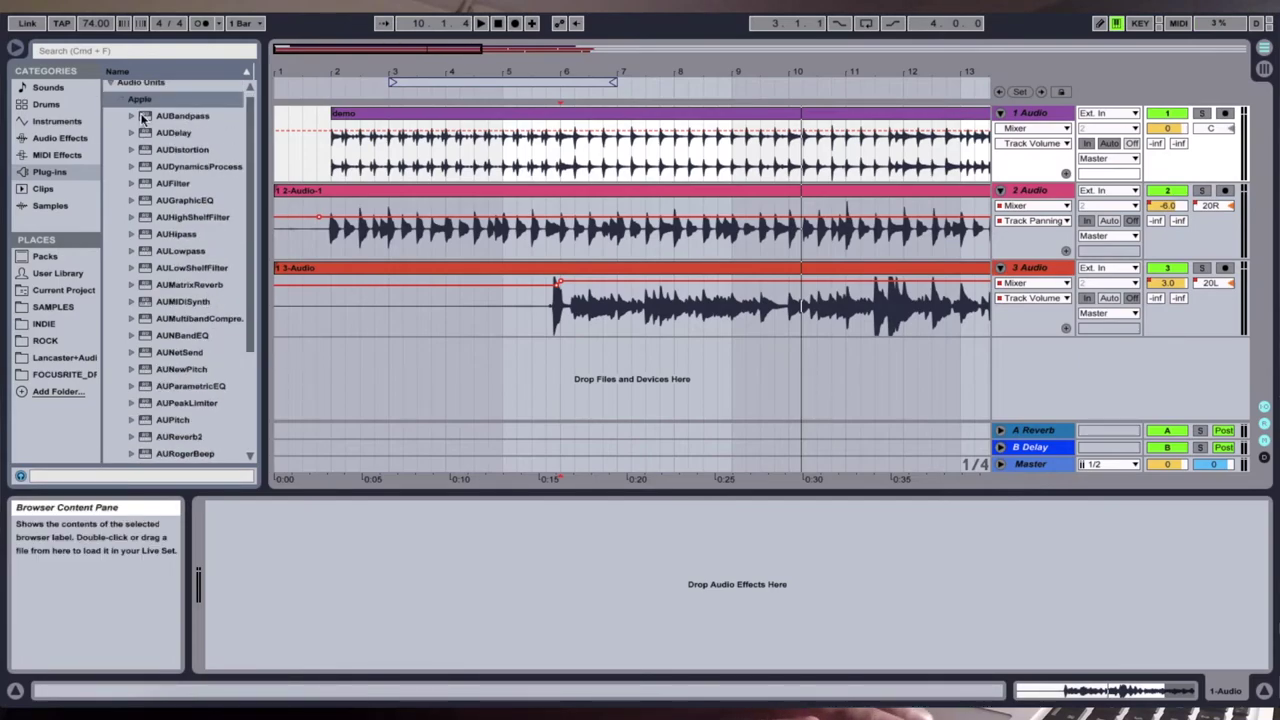
{"action": "left_click", "coordinate": [133, 102]}
{"action": "left_click", "coordinate": [115, 90]}
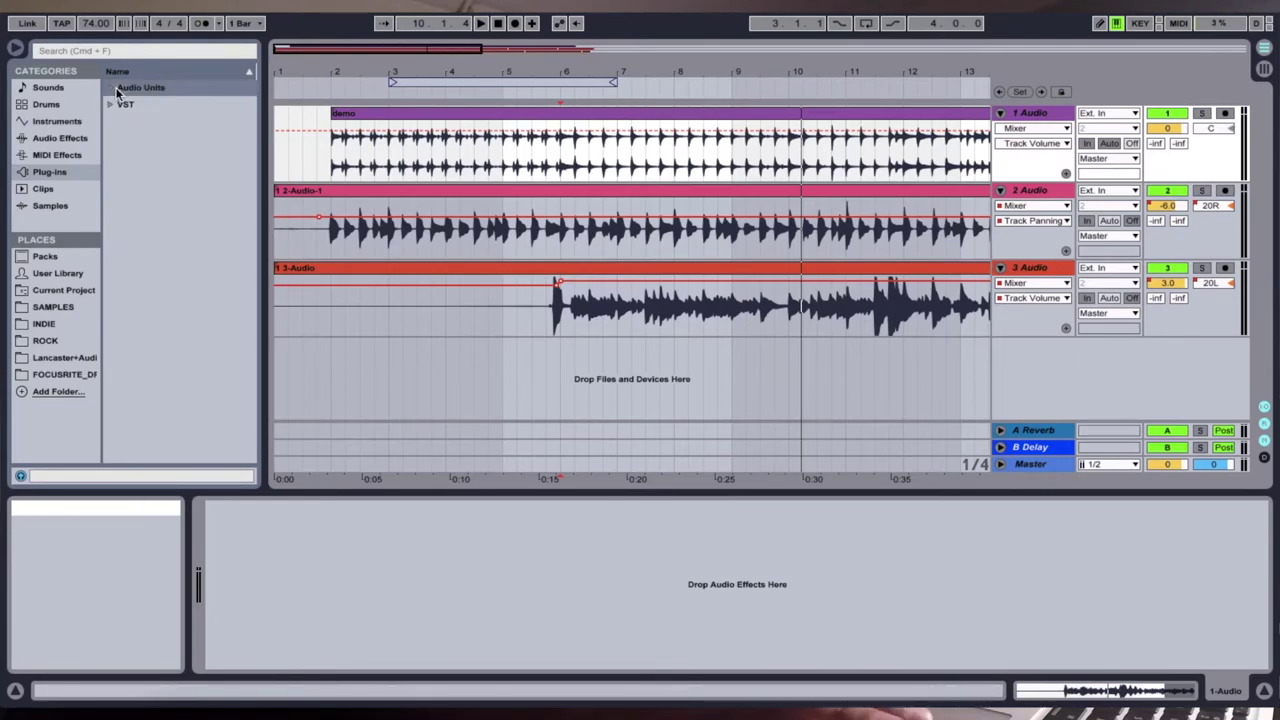
Add the Brick Wall preset of the Compressor audio effect to 1 Audio.
{"action": "left_click", "coordinate": [55, 142]}
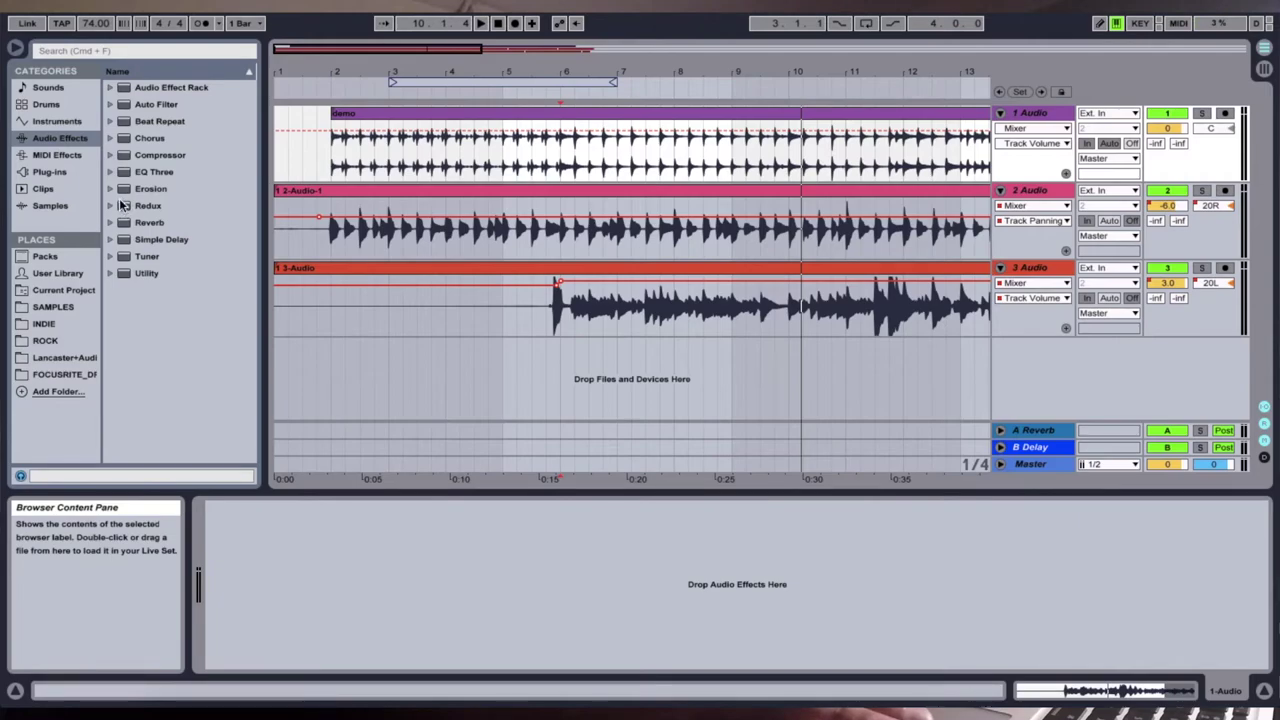
{"action": "left_click", "coordinate": [112, 155]}
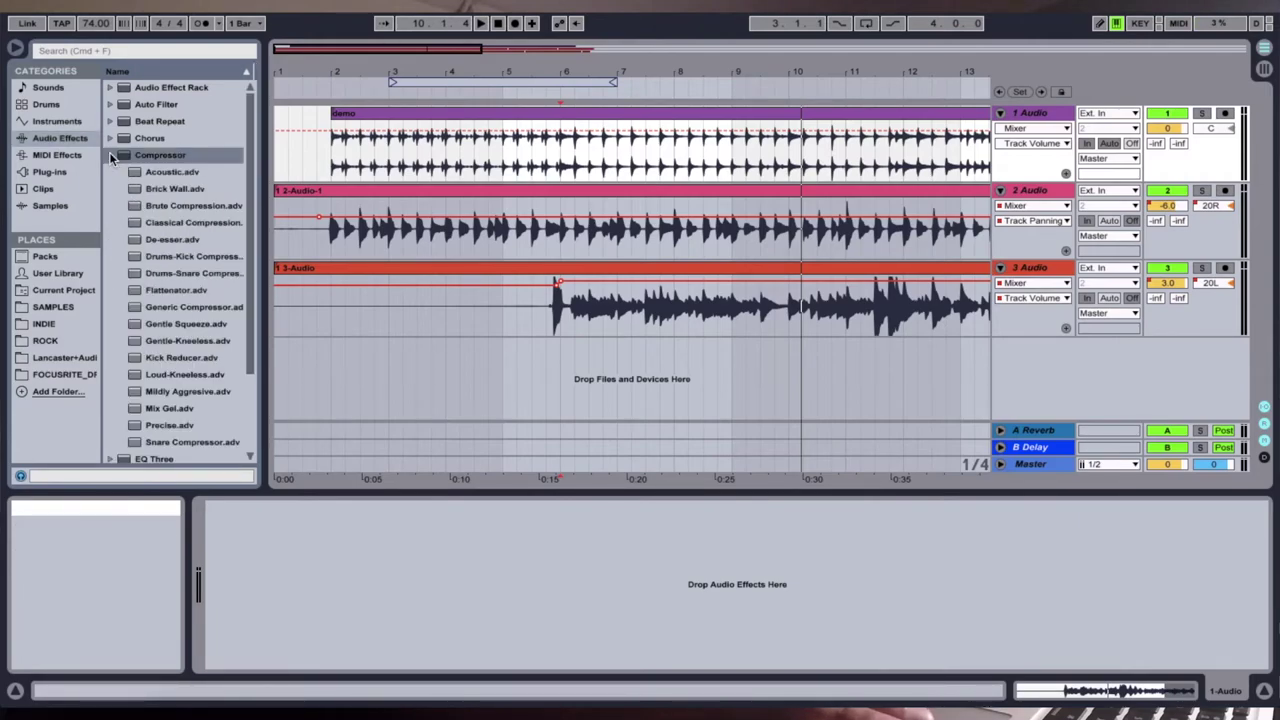
{"action": "double_click", "coordinate": [156, 190]}
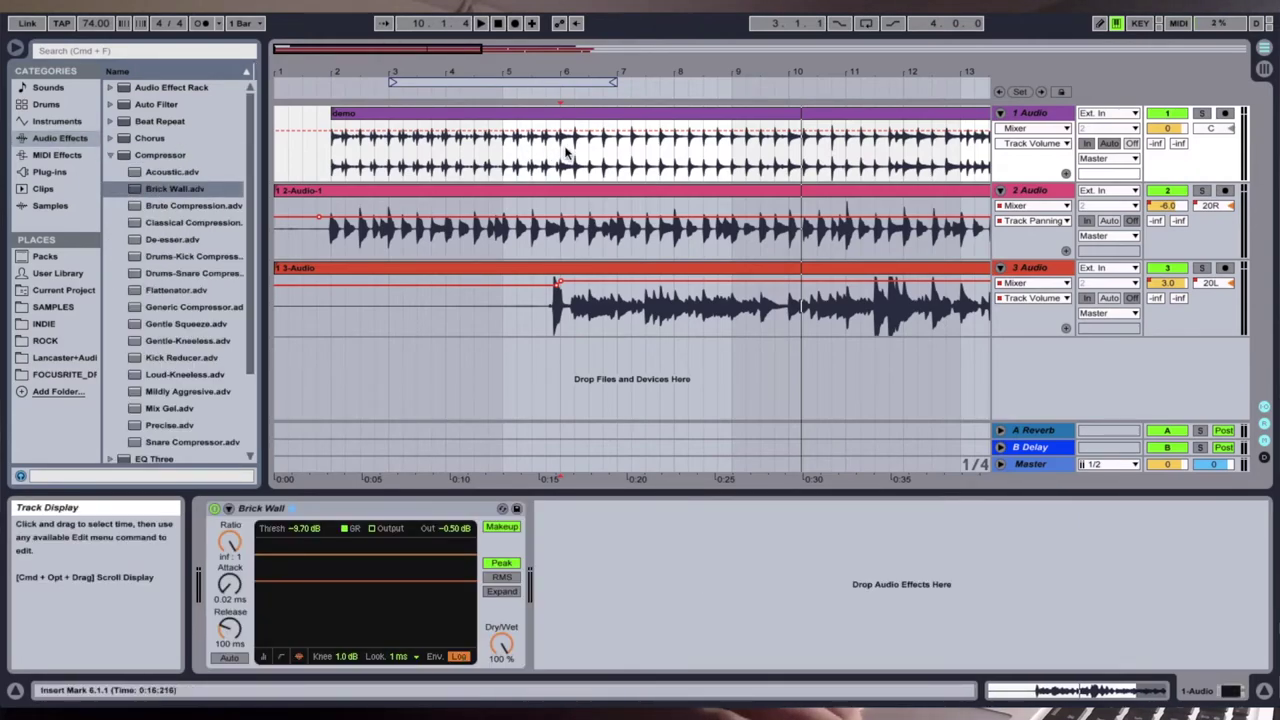
Play the arrangement with 1 Audio soloed and bypass the Brick Wall compressor for comparison.
{"action": "key", "text": "space"}
{"action": "left_click", "coordinate": [1201, 113]}
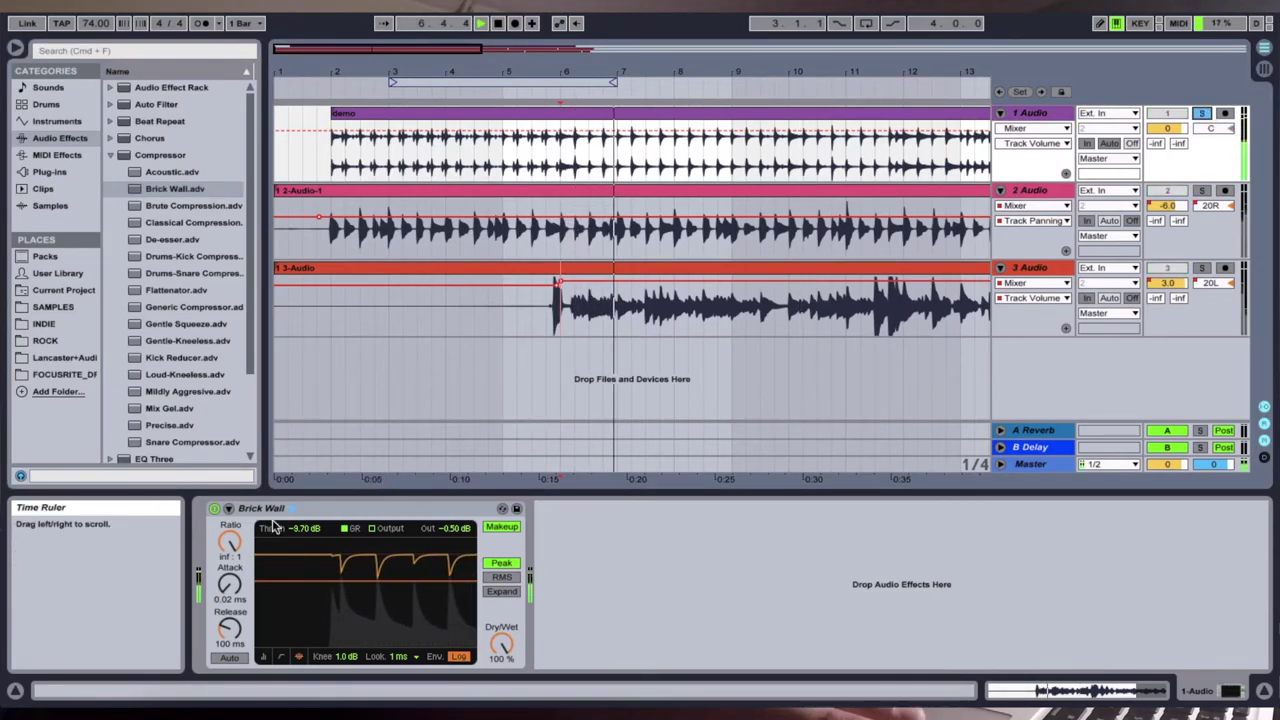
{"action": "left_click", "coordinate": [214, 510]}
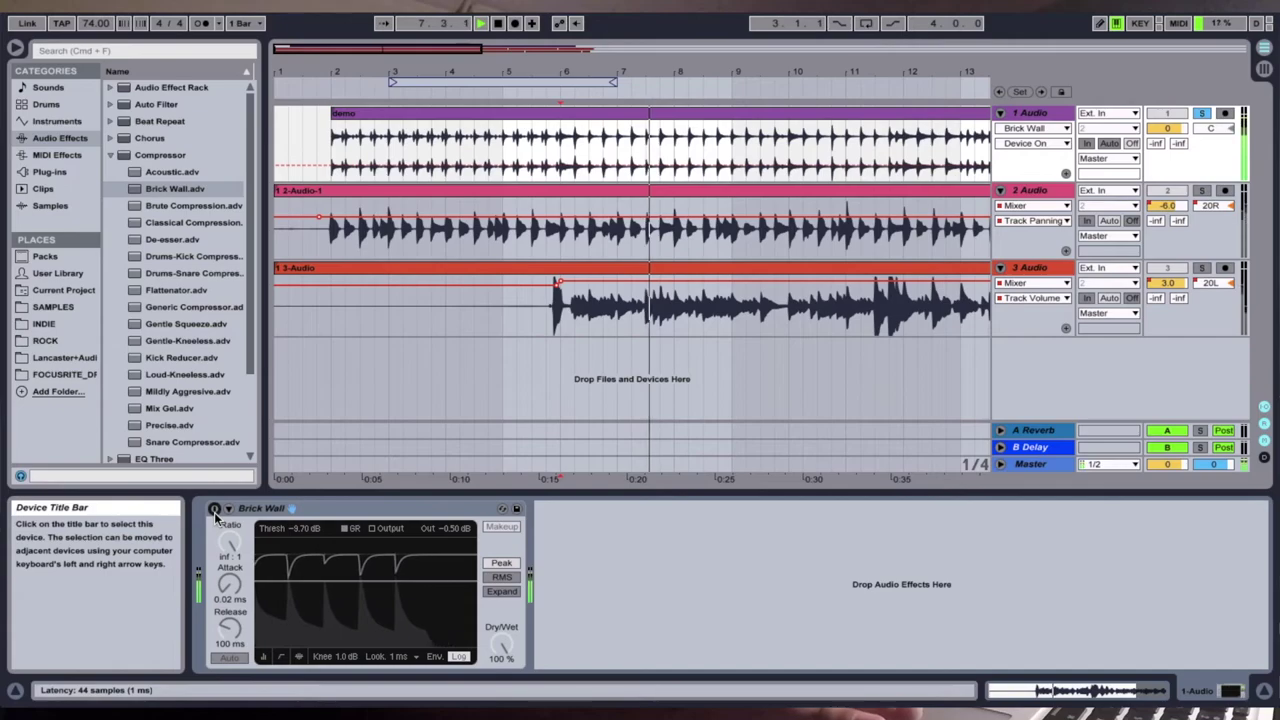
Switch the Brick Wall compressor back on and unsolo 1 Audio so all tracks play together.
{"action": "left_click", "coordinate": [214, 510]}
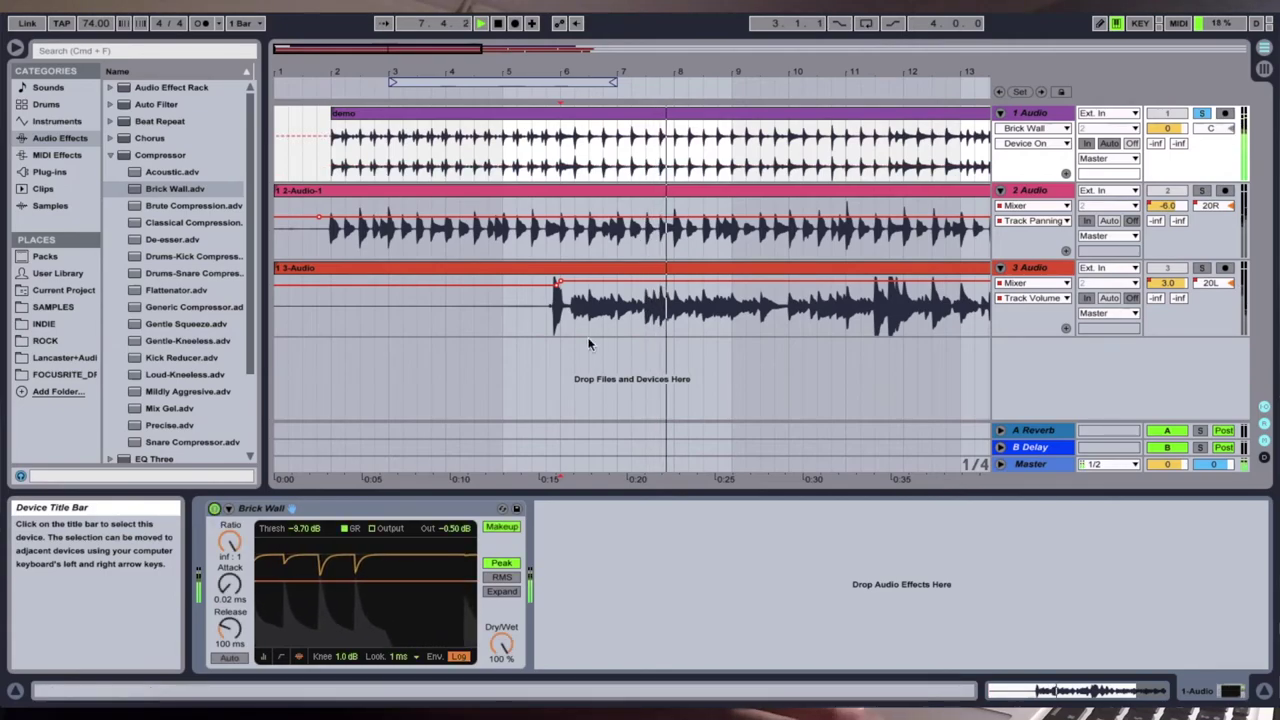
{"action": "left_click", "coordinate": [1201, 113]}
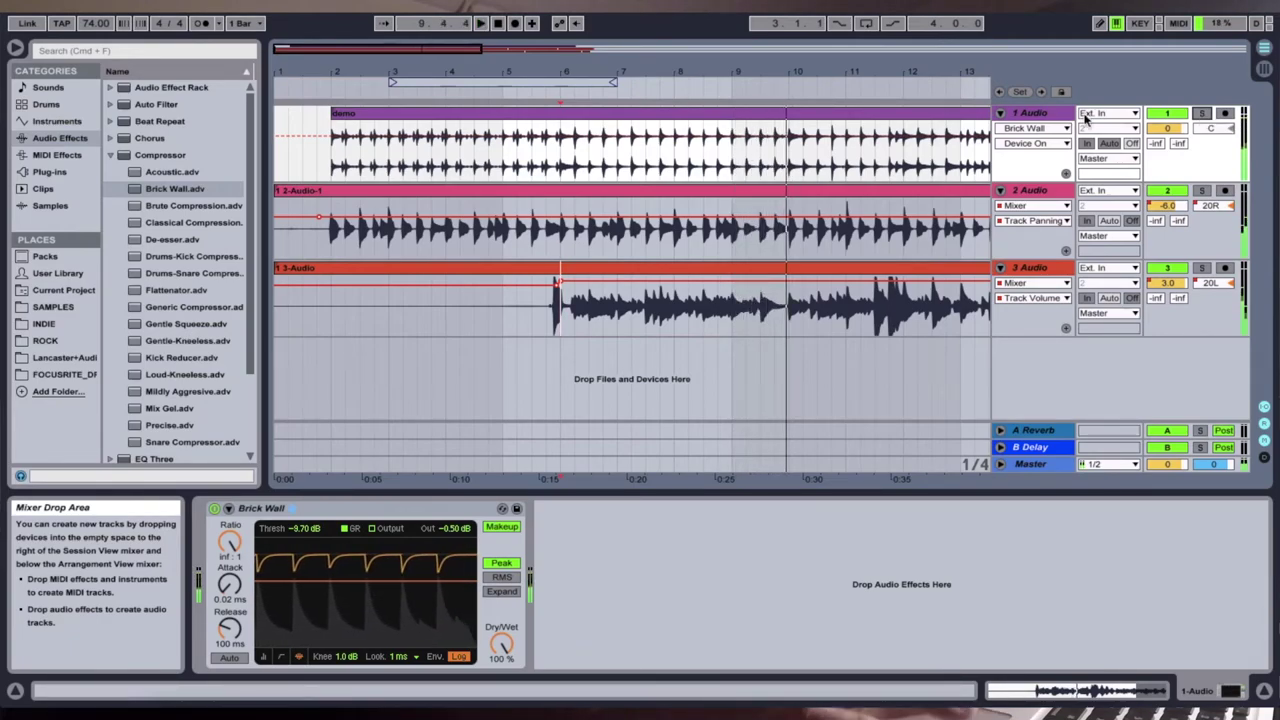
Show the Mixer Track Volume automation on 1 Audio, lower it to -2.0 dB just before the demo clip, and play the mix from bar 6.
{"action": "left_click", "coordinate": [1033, 143]}
{"action": "left_click", "coordinate": [1033, 128]}
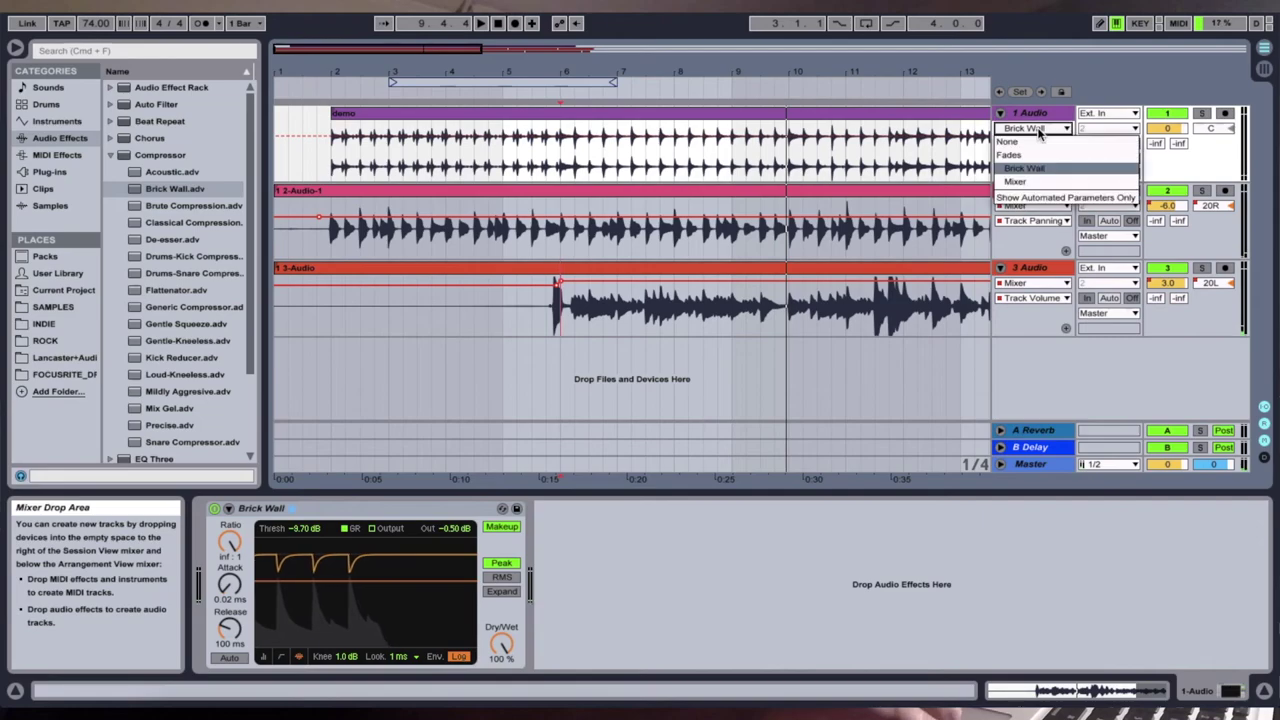
{"action": "left_click", "coordinate": [1031, 181]}
{"action": "left_click", "coordinate": [1033, 143]}
{"action": "left_click", "coordinate": [1030, 155]}
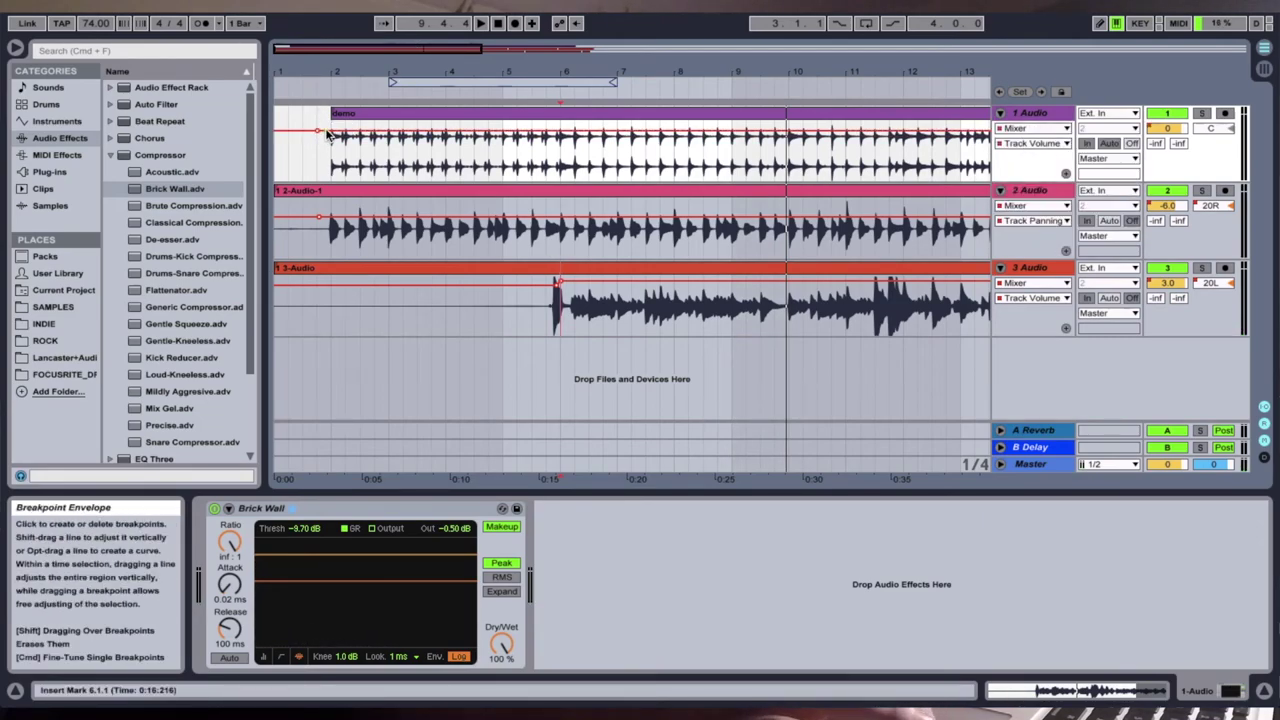
{"action": "left_click_drag", "start_coordinate": [326, 133], "coordinate": [326, 136]}
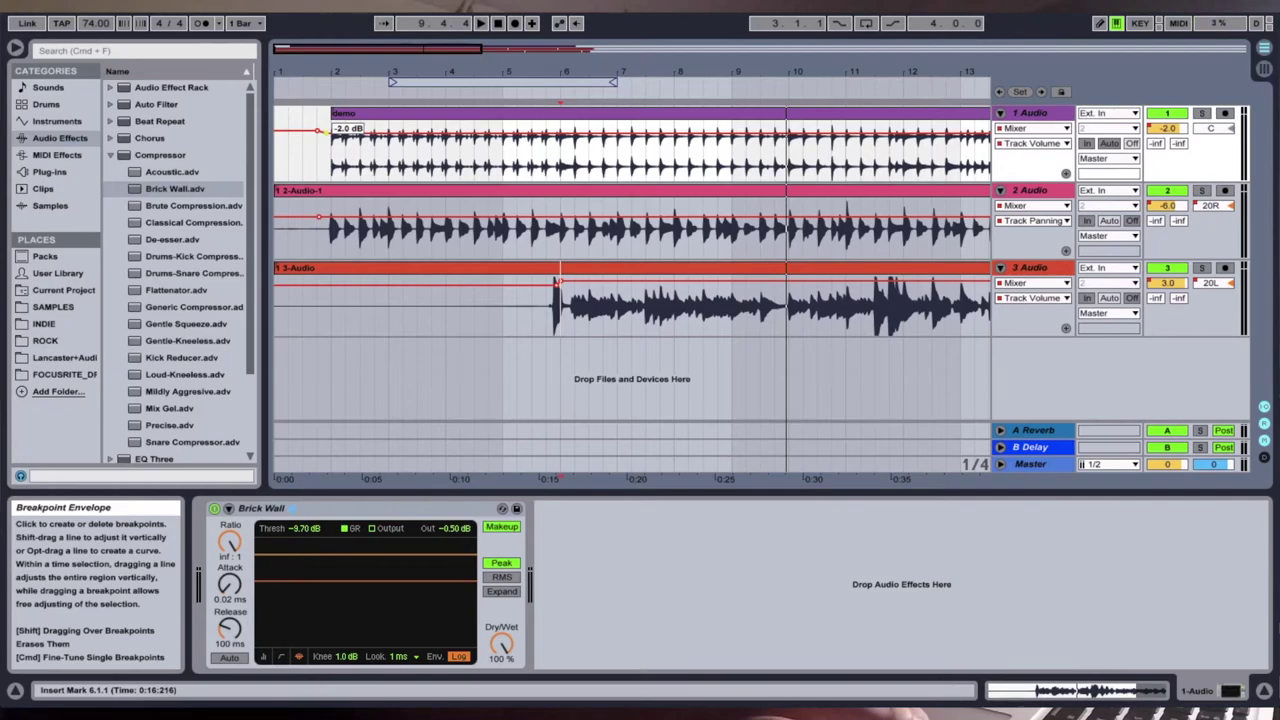
{"action": "left_click", "coordinate": [561, 89]}
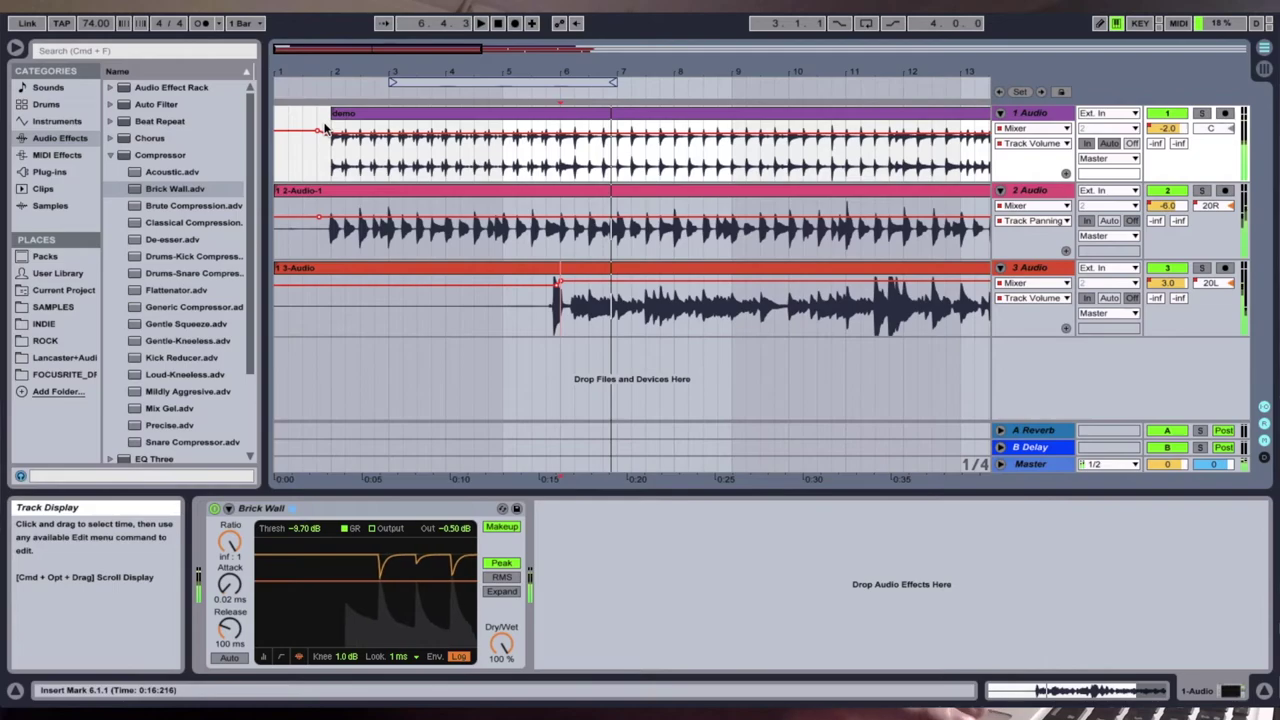
Set the 1 Audio volume automation to -1.0 dB just before the demo clip and audition the mix.
{"action": "left_click_drag", "start_coordinate": [324, 131], "coordinate": [324, 129]}
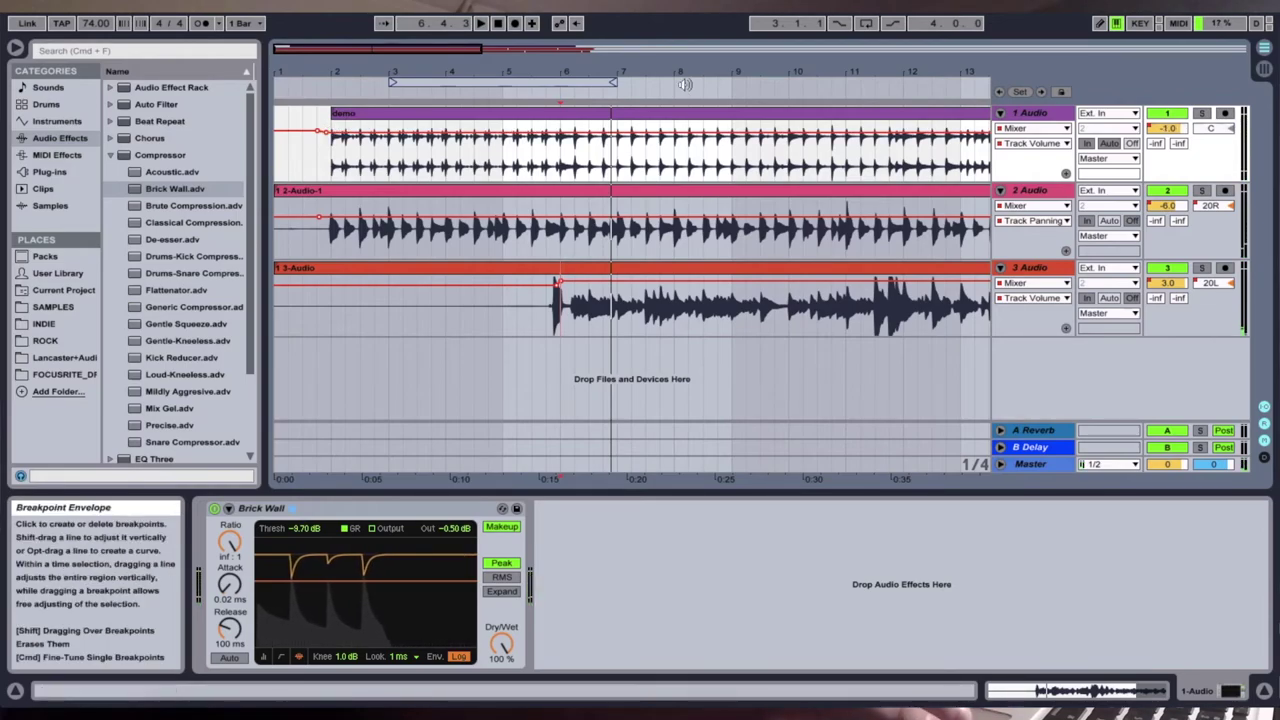
{"action": "left_click", "coordinate": [609, 93]}
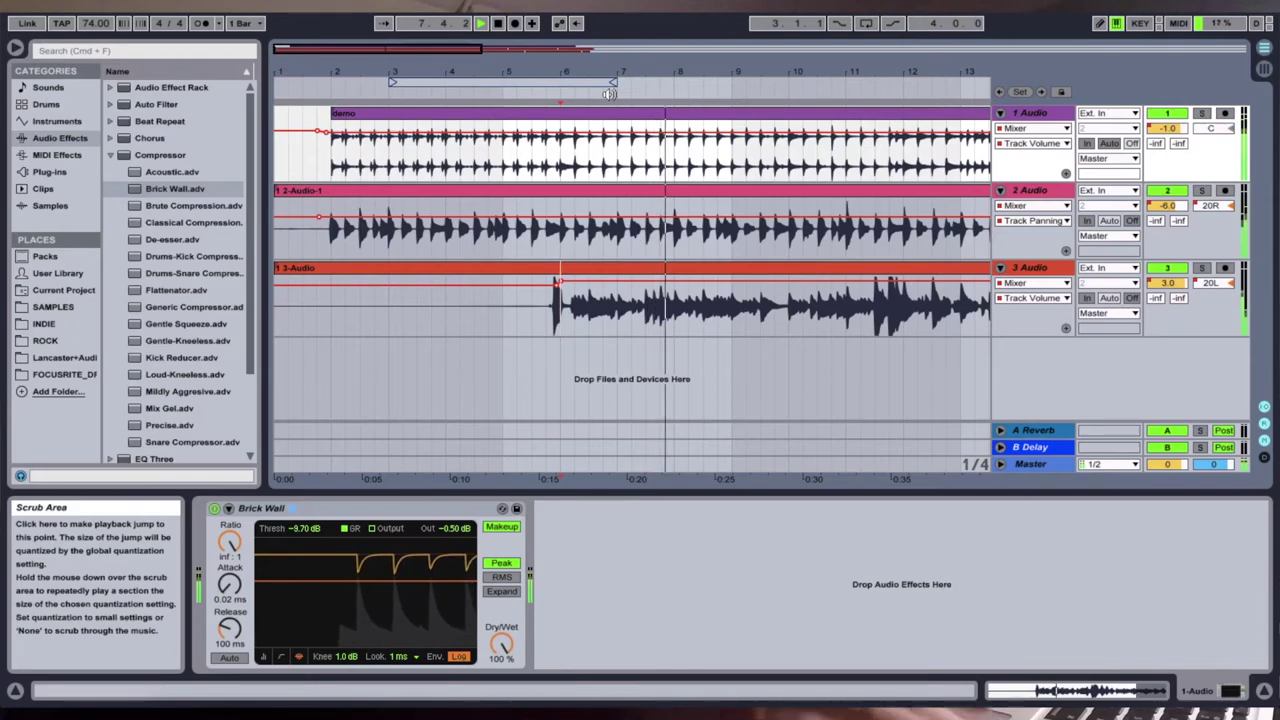
{"action": "key", "text": "space"}
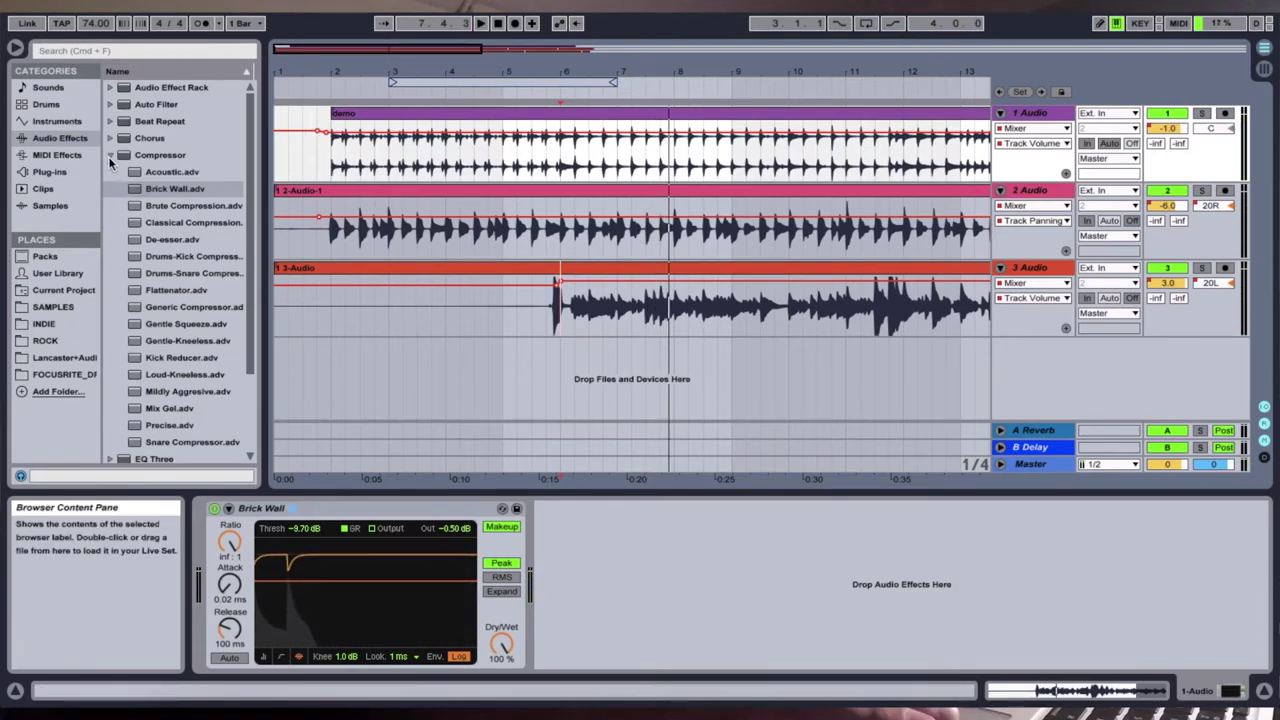
Browse the Reverb effect categories and the Softube, PositiveGrid, Toontrack and Waves collections of the Audio Units plug-ins.
{"action": "left_click", "coordinate": [111, 156]}
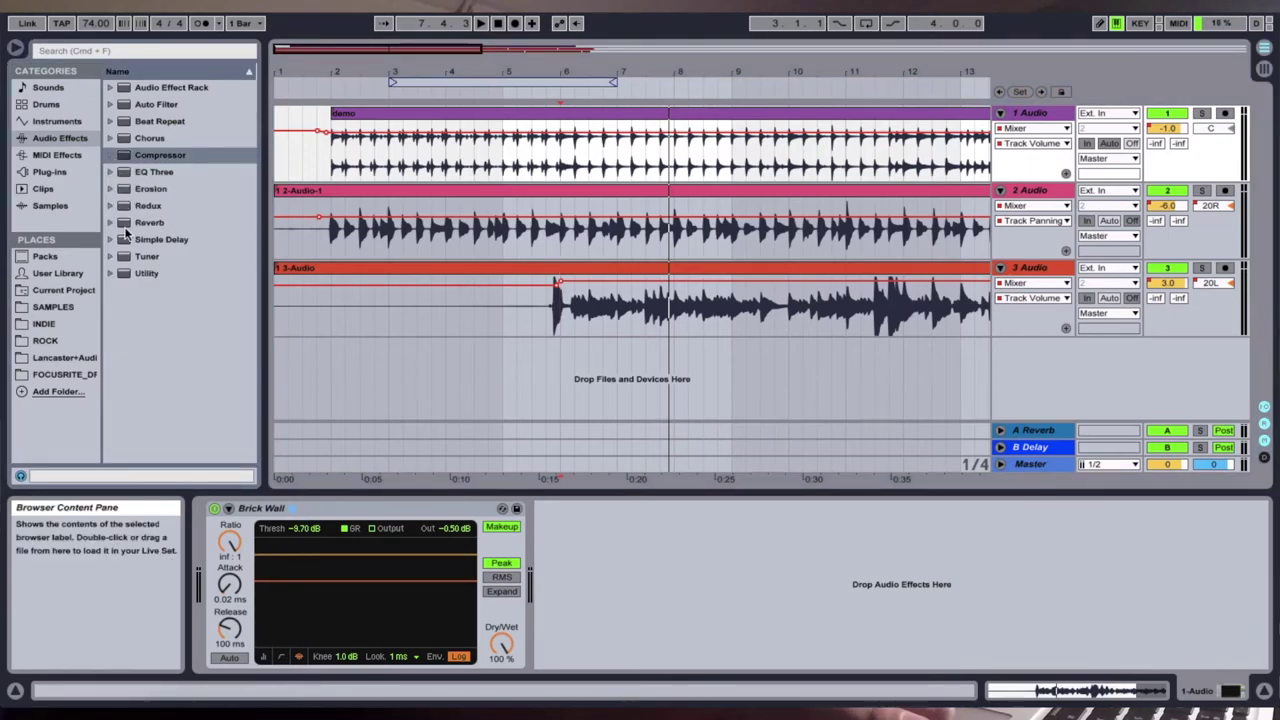
{"action": "left_click", "coordinate": [112, 223]}
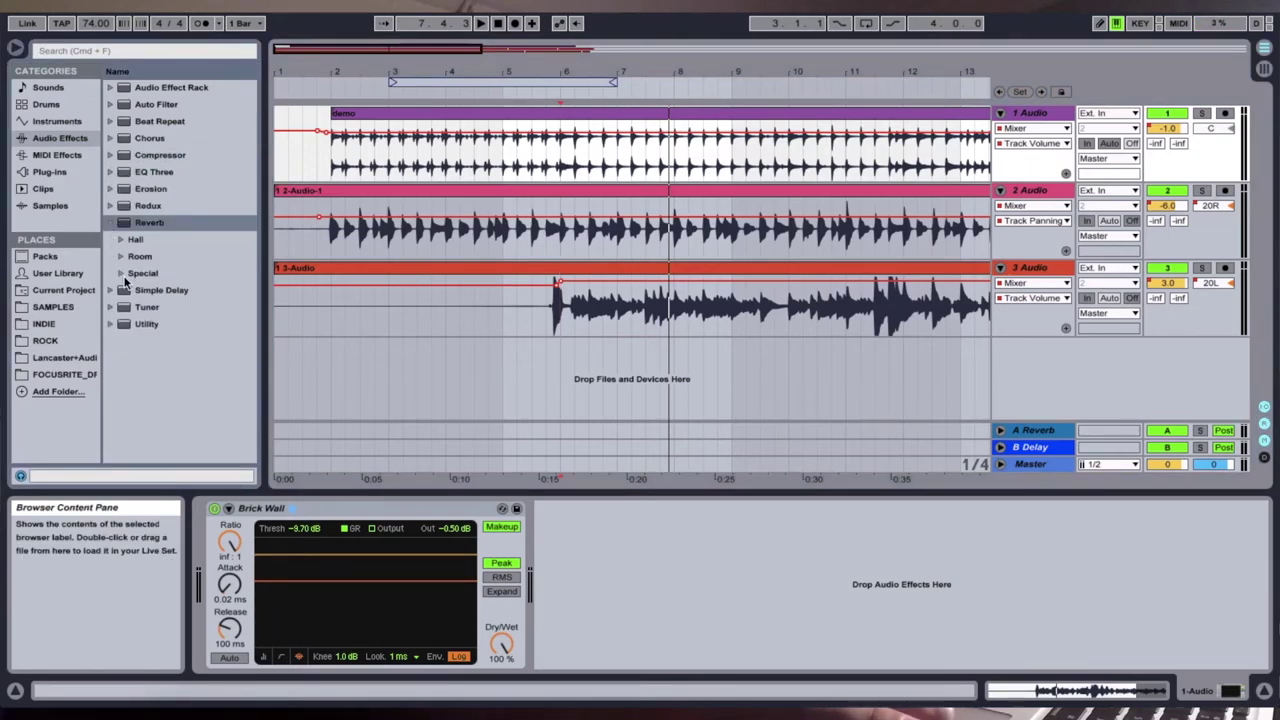
{"action": "left_click", "coordinate": [34, 171]}
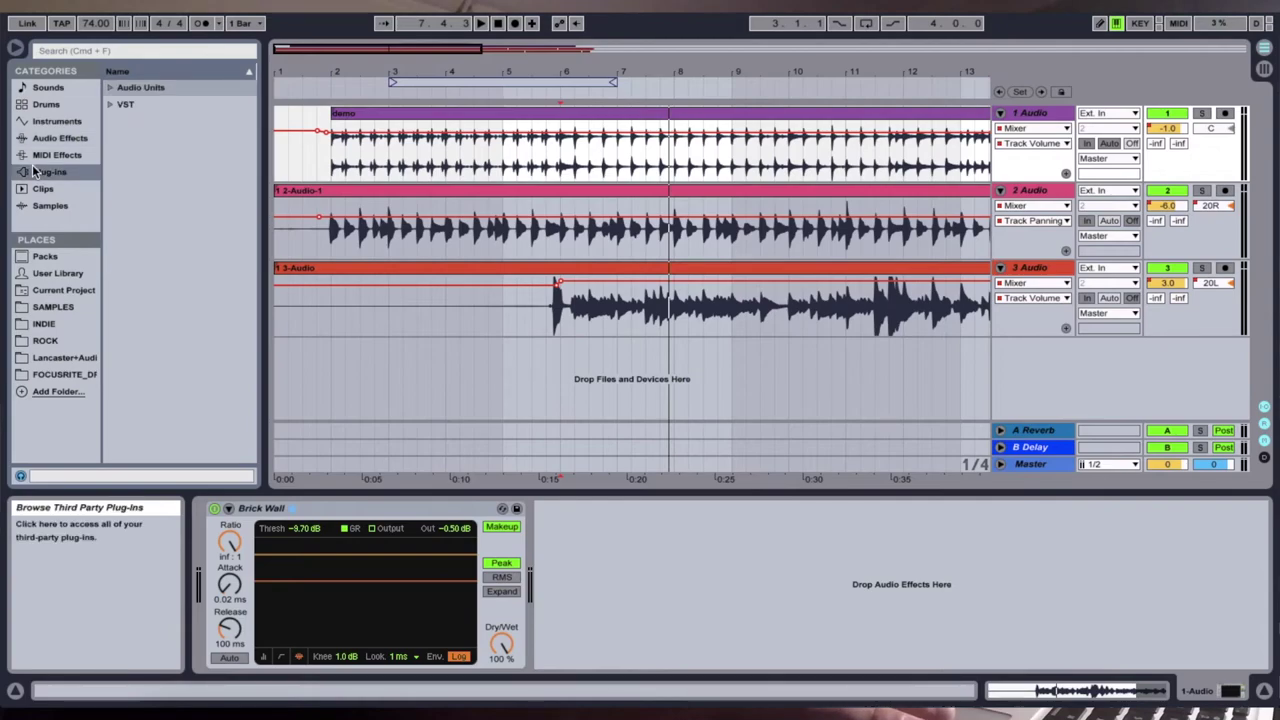
{"action": "left_click", "coordinate": [111, 88]}
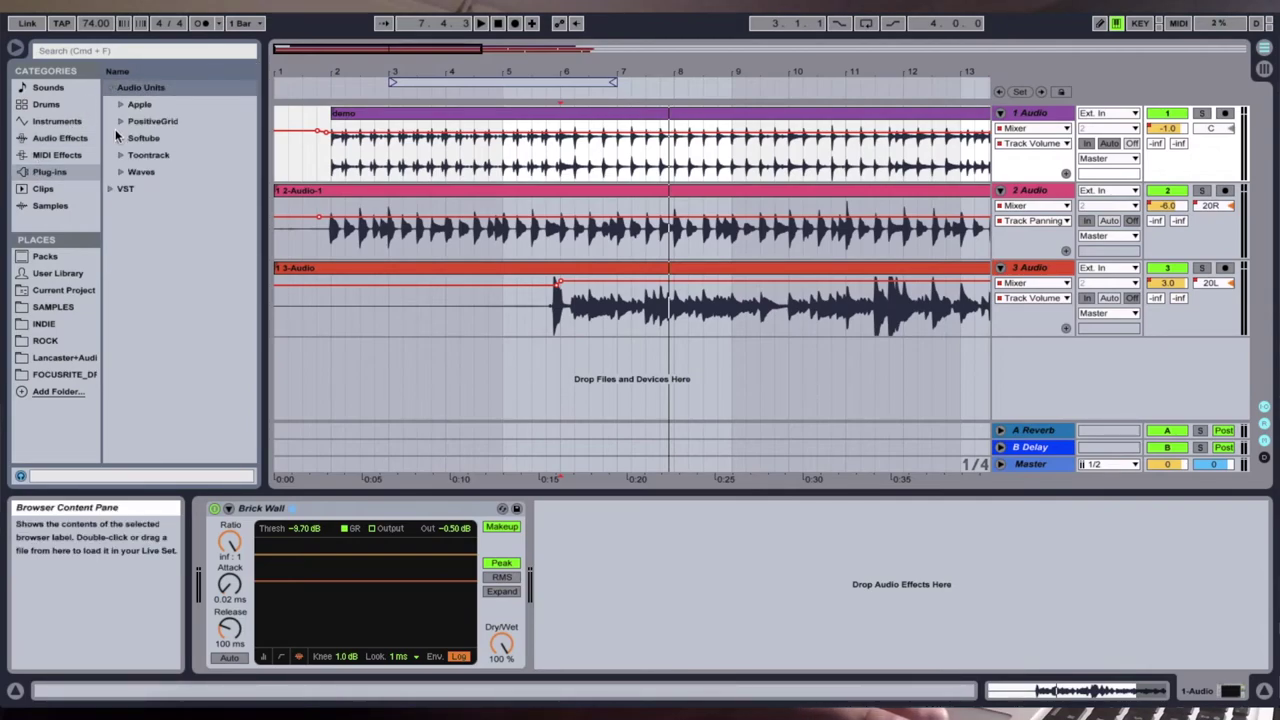
{"action": "left_click", "coordinate": [118, 138]}
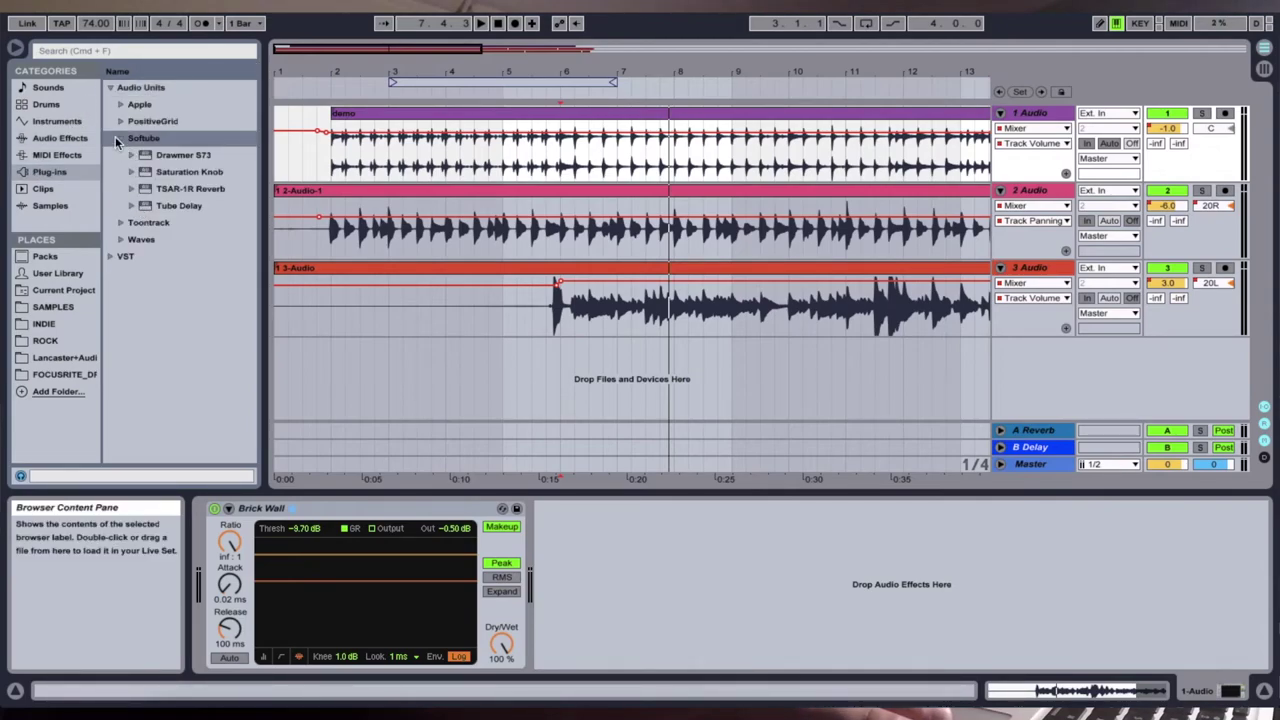
{"action": "left_click", "coordinate": [115, 121]}
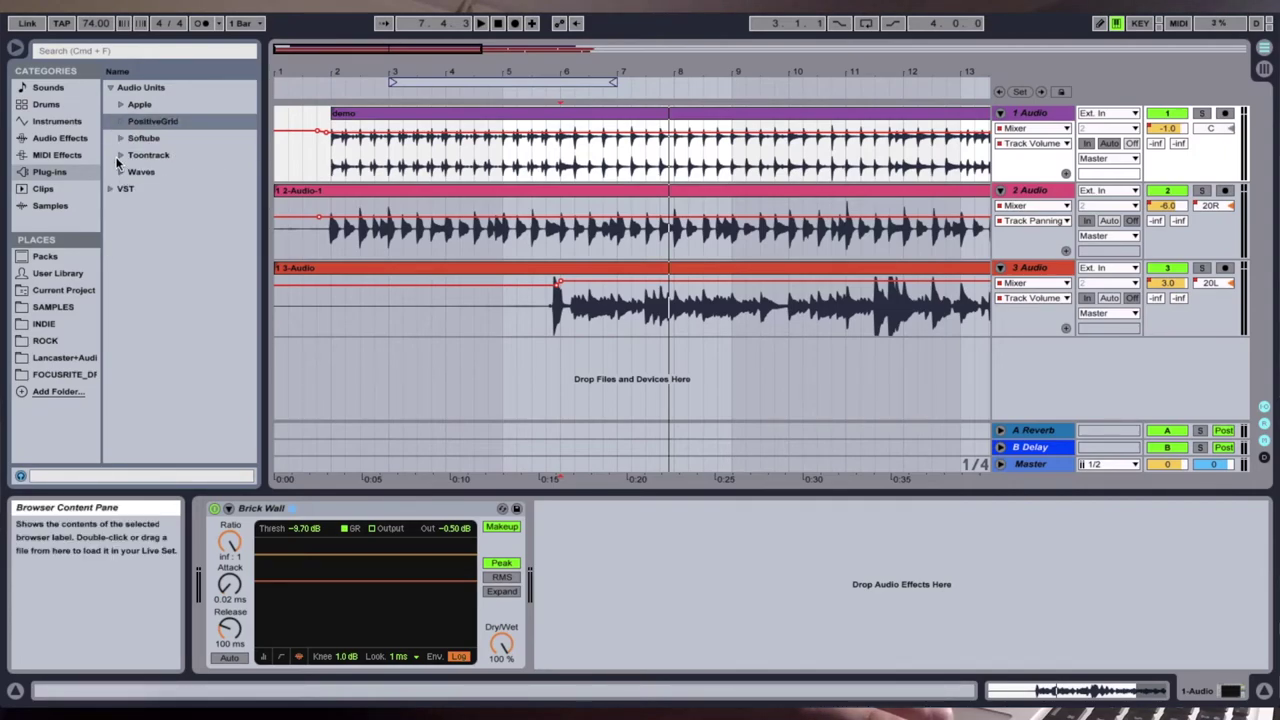
{"action": "left_click", "coordinate": [118, 157]}
{"action": "left_click", "coordinate": [117, 172]}
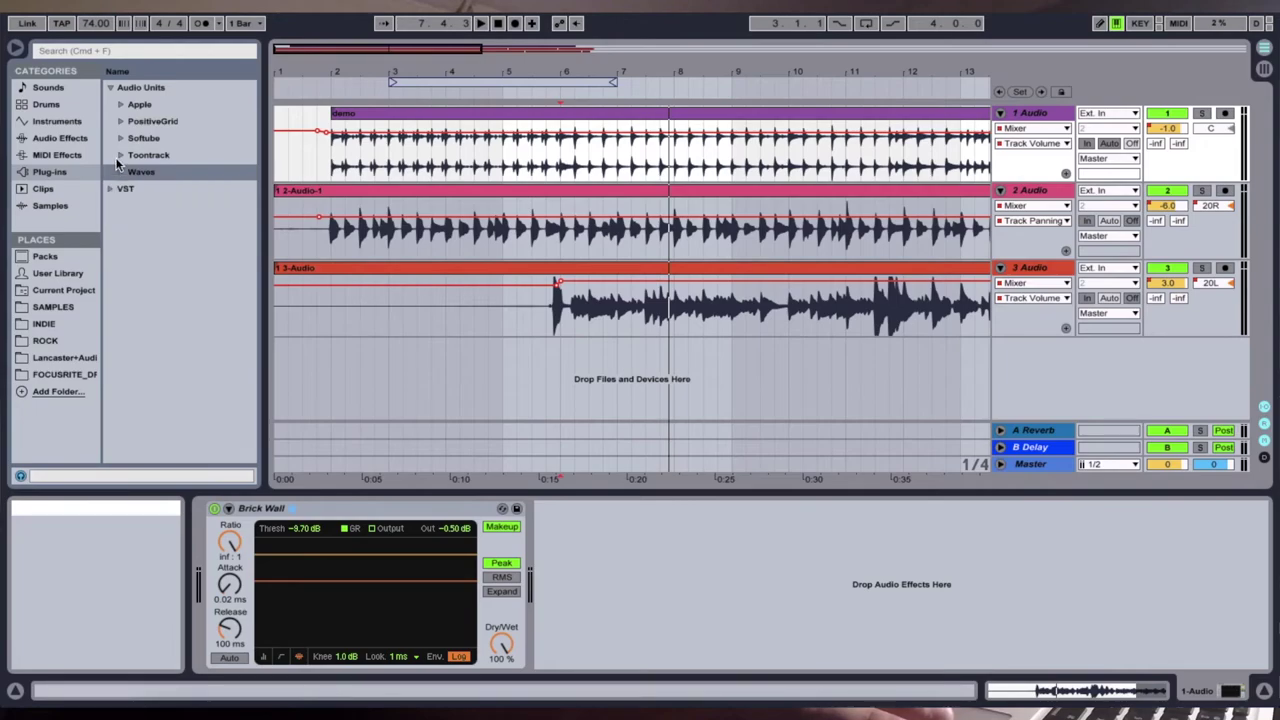
Add Apple's AUMultibandCompressor plug-in after Brick Wall on 1 Audio, close its window and bypass the device.
{"action": "left_click", "coordinate": [127, 105]}
{"action": "scroll", "coordinate": [172, 229], "scroll_direction": "down", "scroll_amount": 5}
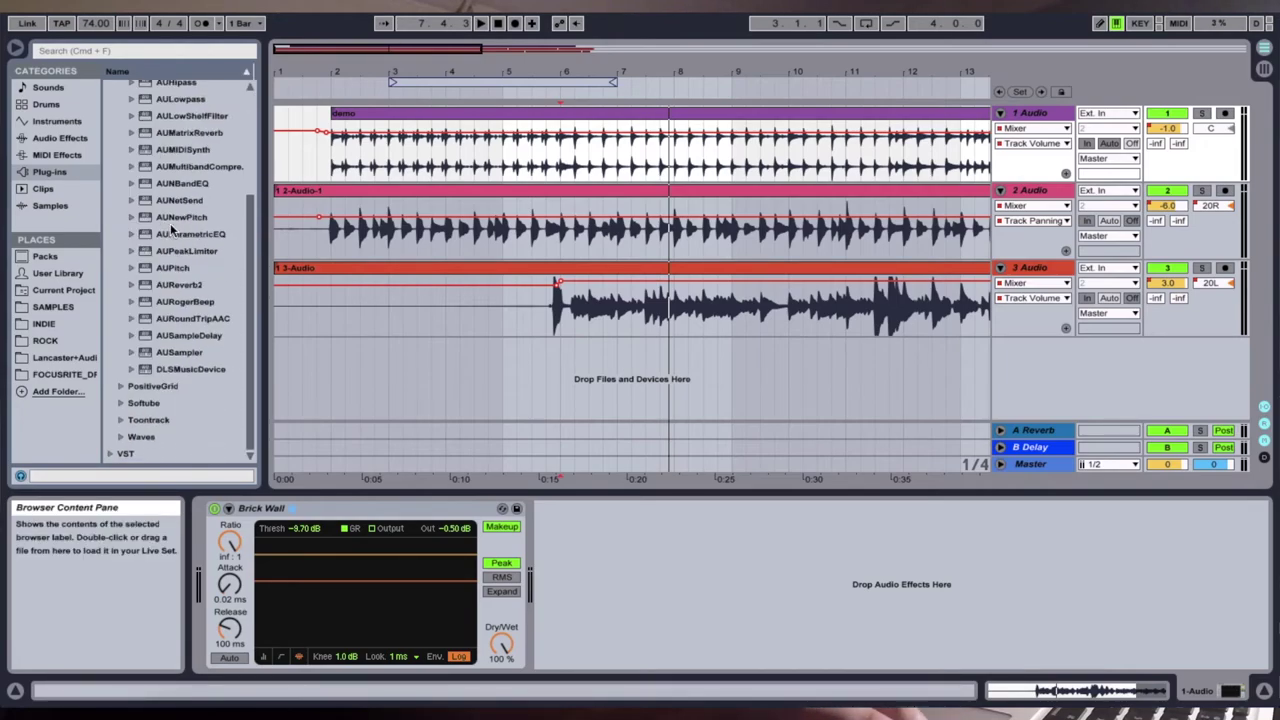
{"action": "double_click", "coordinate": [177, 170]}
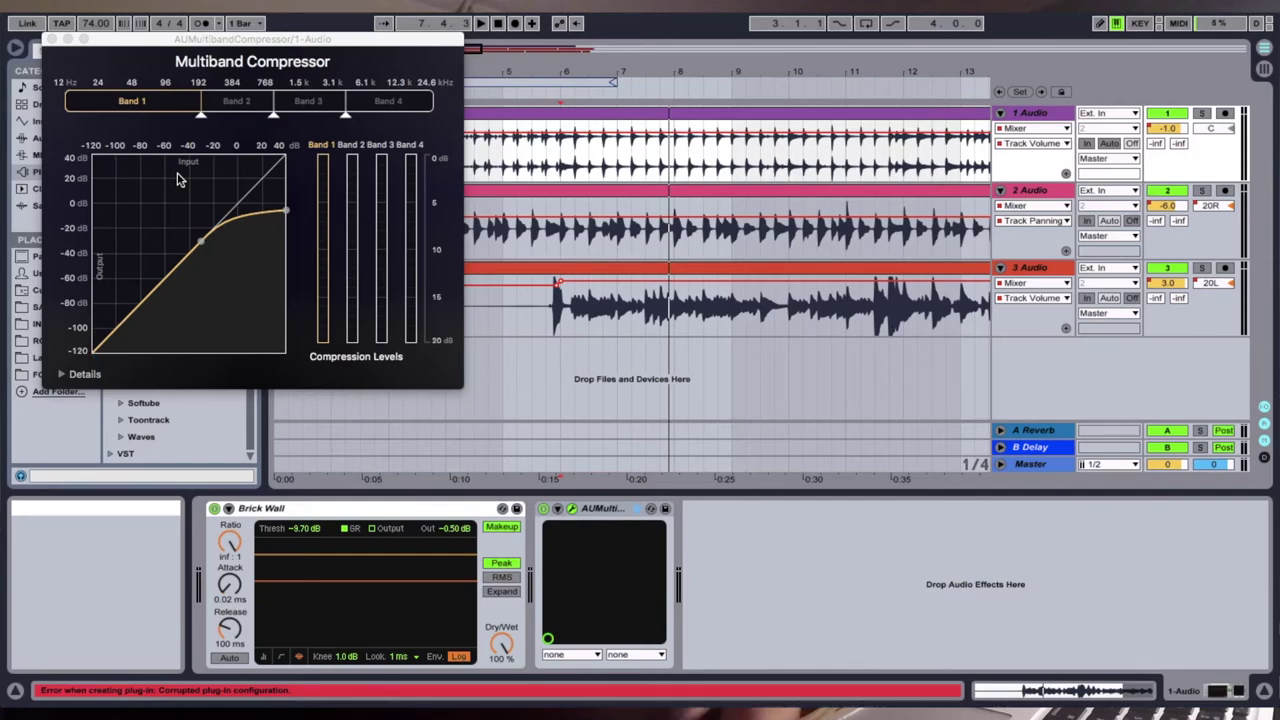
{"action": "left_click", "coordinate": [52, 38]}
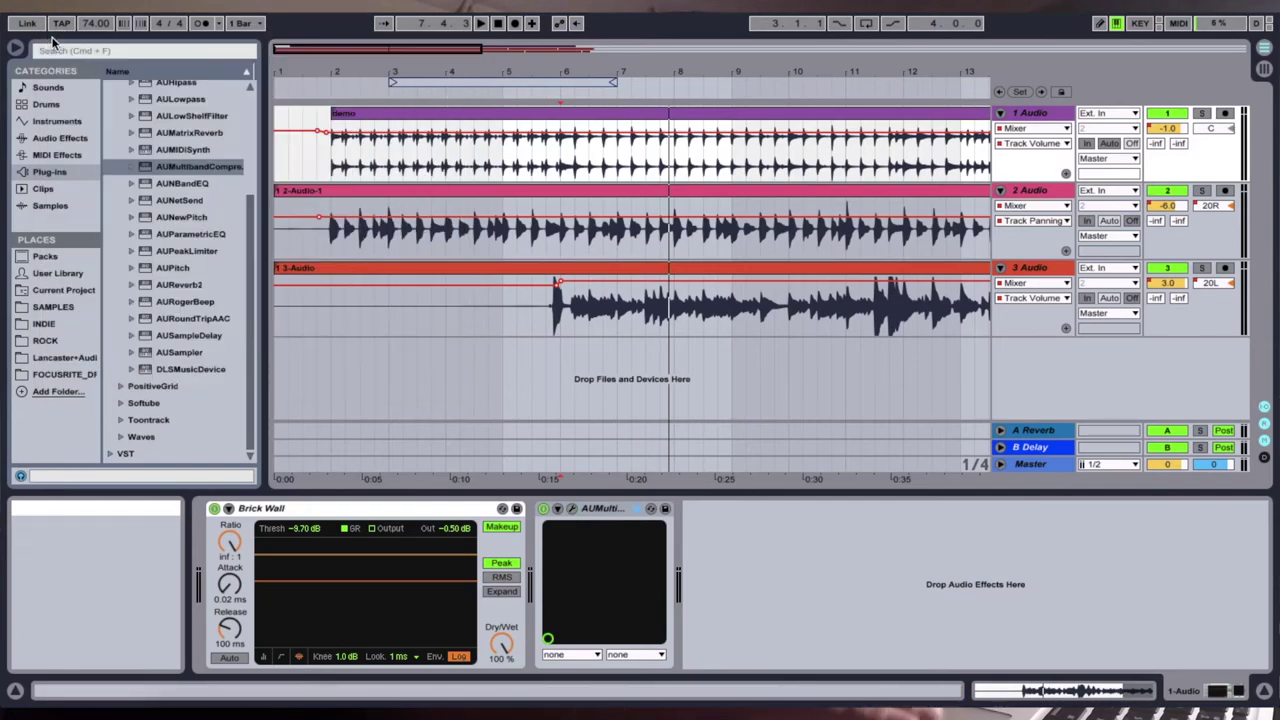
{"action": "left_click", "coordinate": [542, 510]}
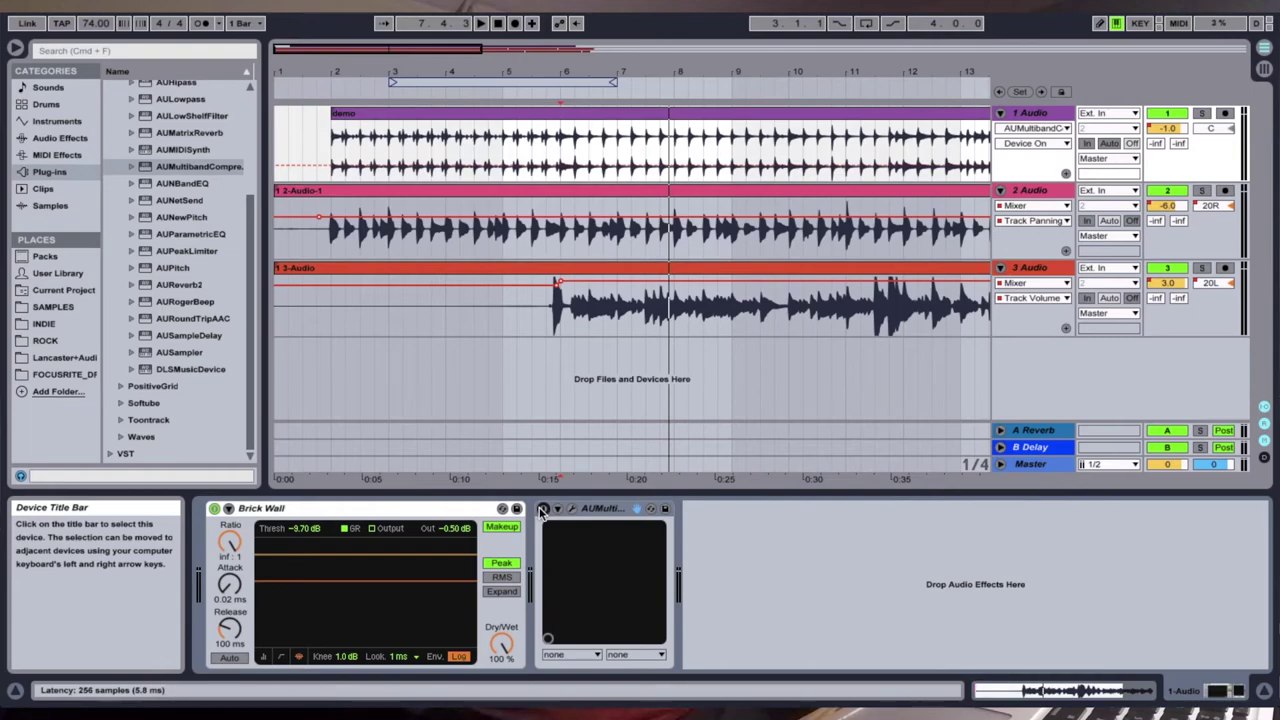